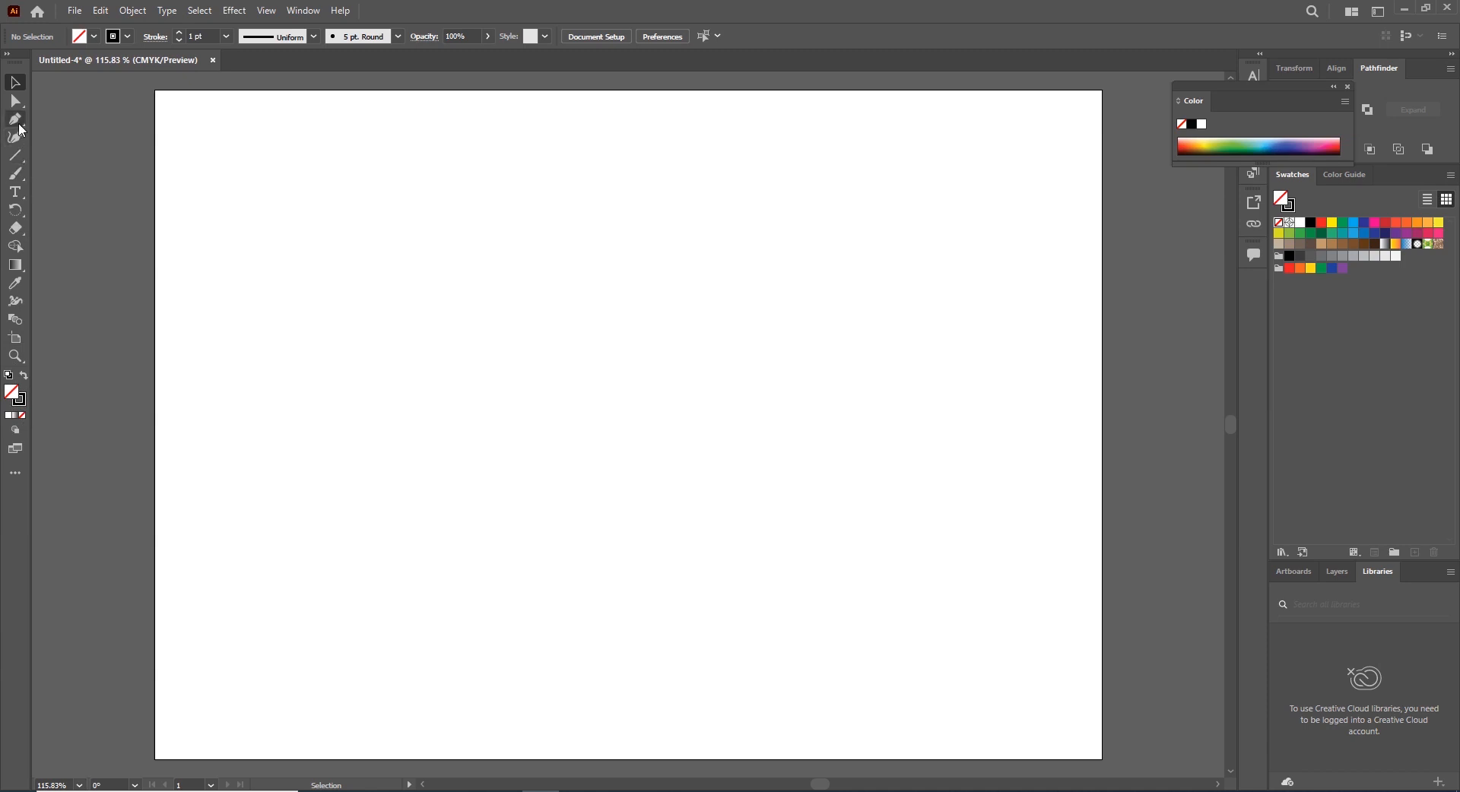
Draw a vertical line segment about 441 pt long near the artboard's left side
click(18, 150)
drag(295, 171, 338, 667)
click(18, 79)
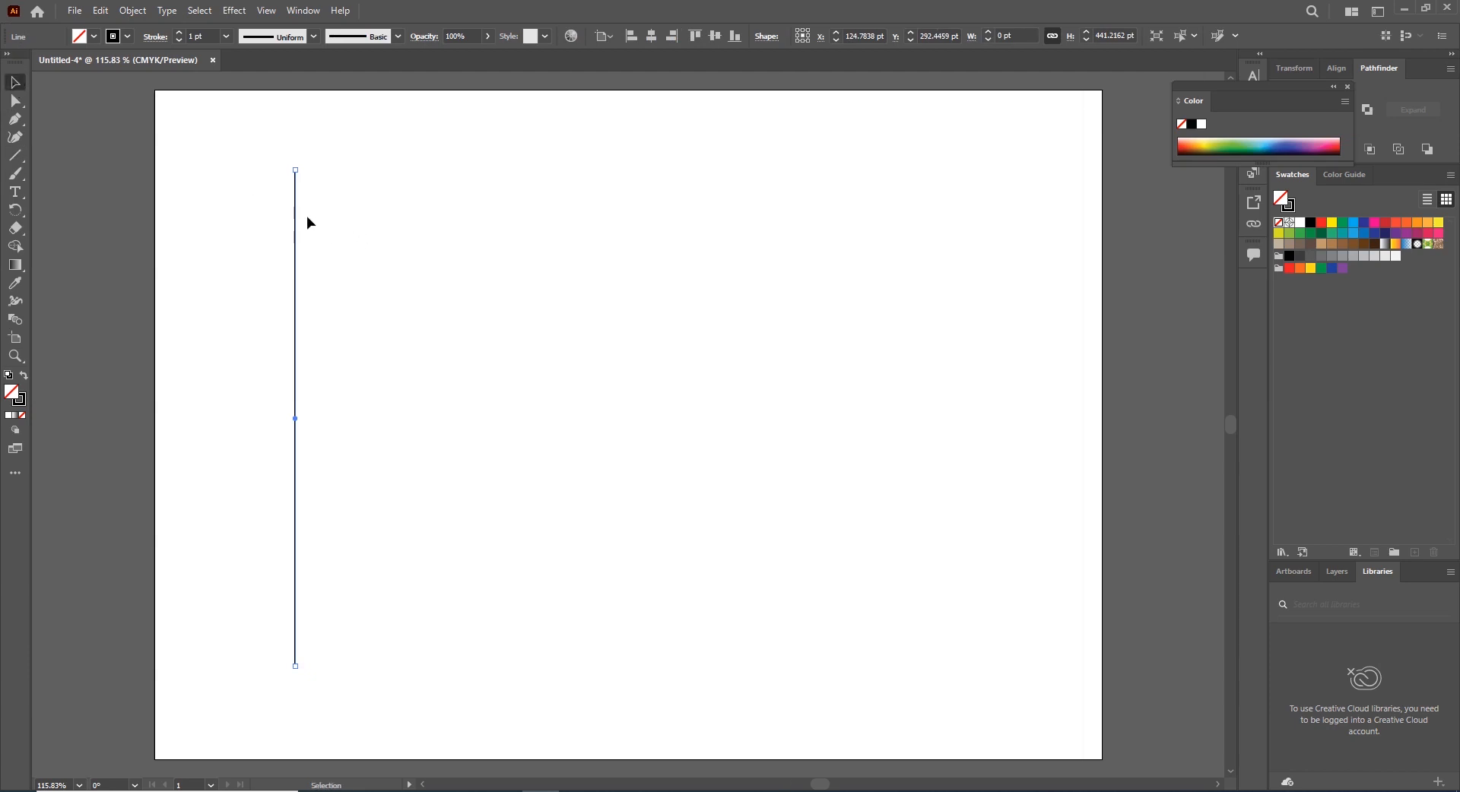
Duplicate the line to the right repeatedly to make ten evenly spaced vertical lines
drag(296, 218, 321, 223)
key(ctrl+d)
key(ctrl+d)
key(ctrl+d)
key(ctrl+d)
key(ctrl+d)
key(ctrl+d)
key(ctrl+d)
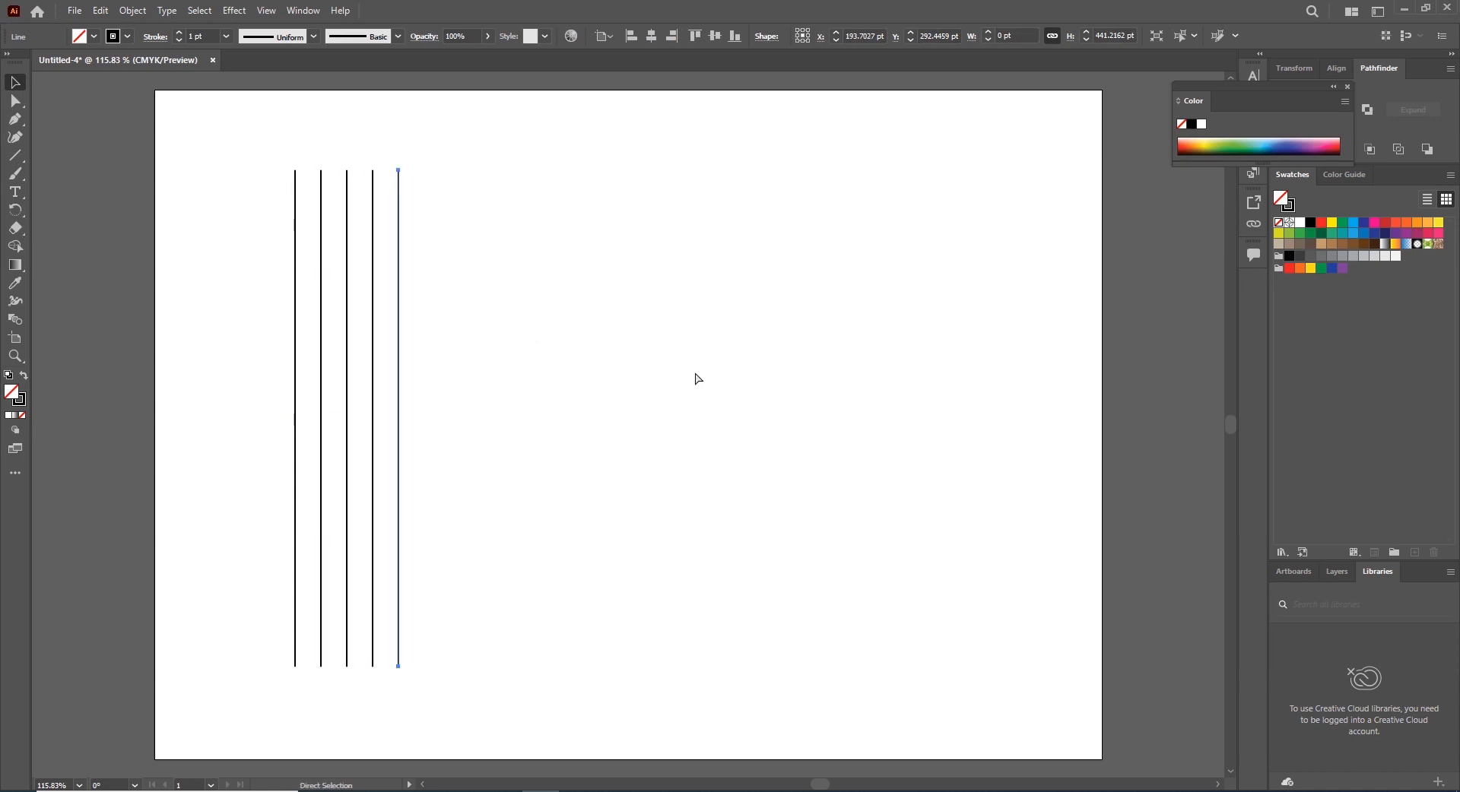
key(ctrl+d)
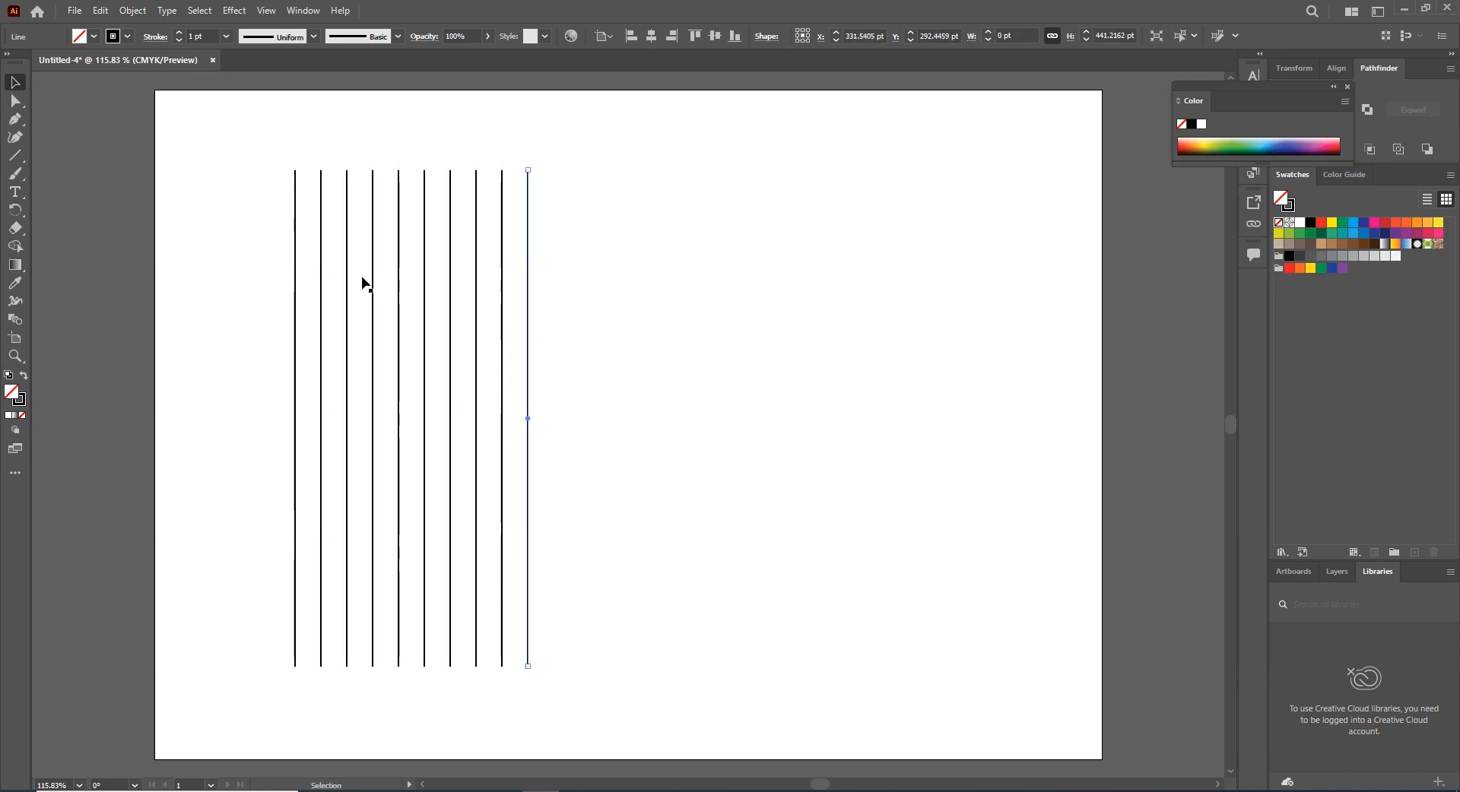
Select all the lines and move them towards the artboard's centre
key(ctrl+a)
drag(528, 280, 716, 286)
Copy the vertical lines, paste them in front, and rotate the copy 90° into a set of horizontal lines
click(101, 11)
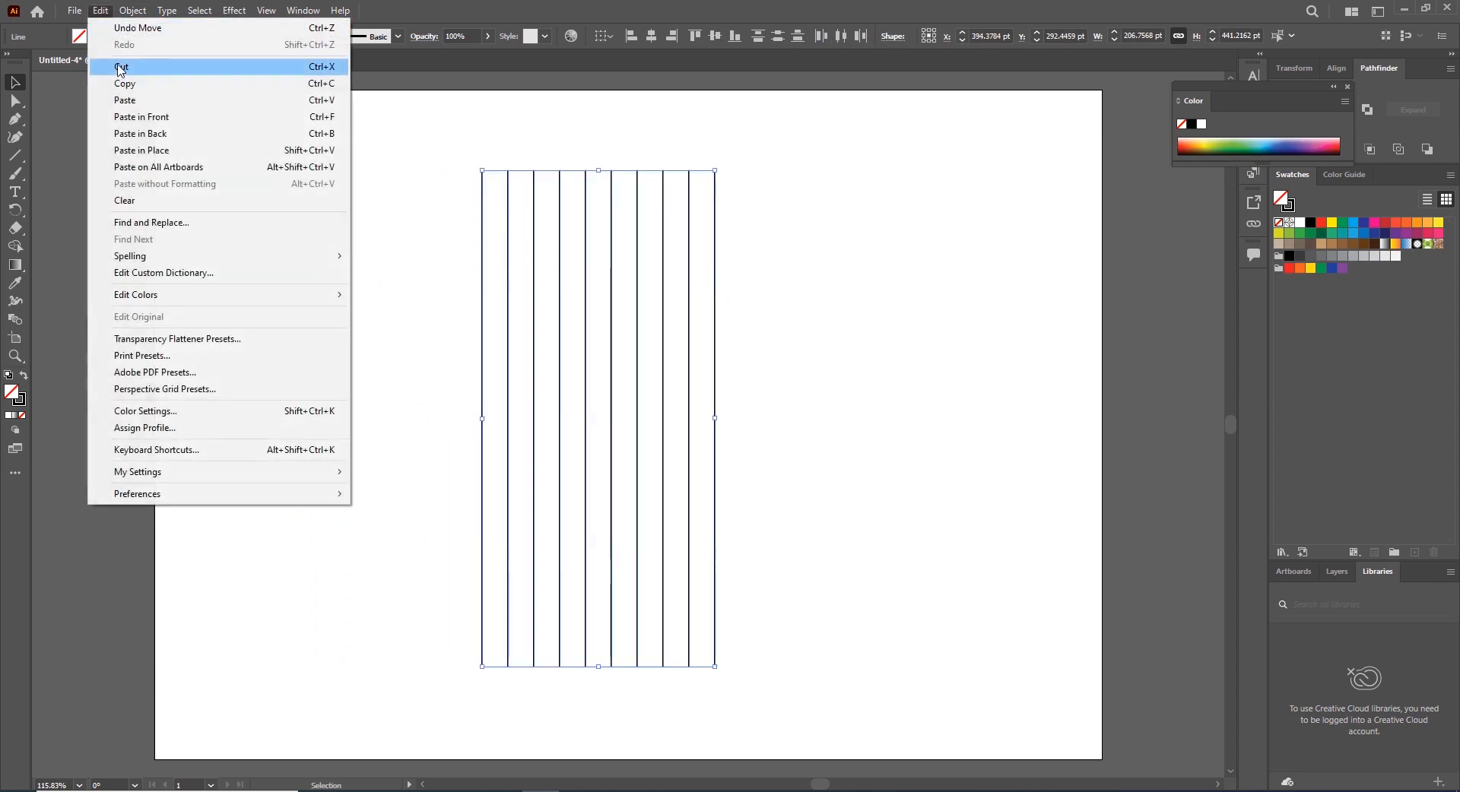
click(124, 84)
click(100, 11)
click(144, 124)
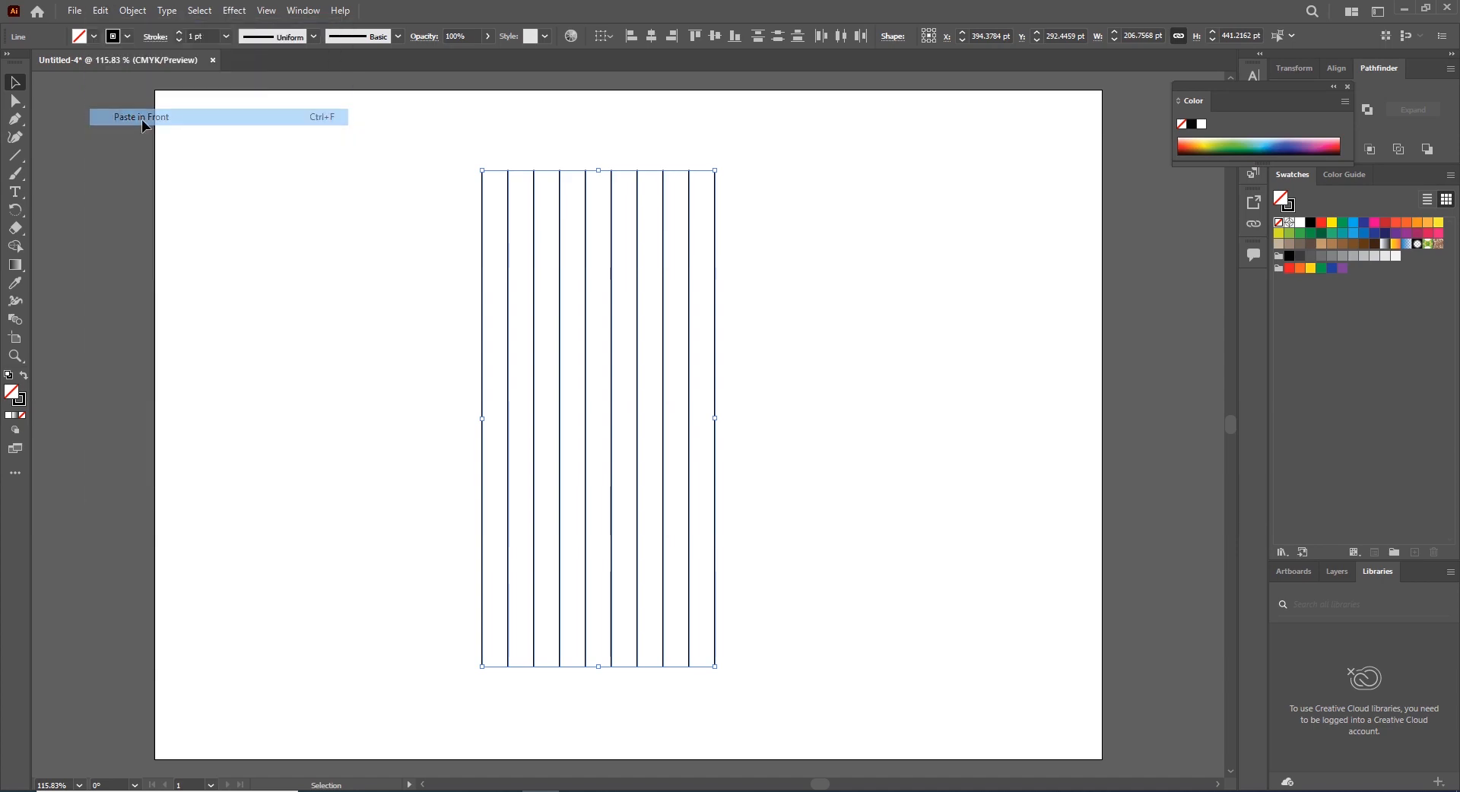
drag(721, 165, 849, 453)
click(884, 287)
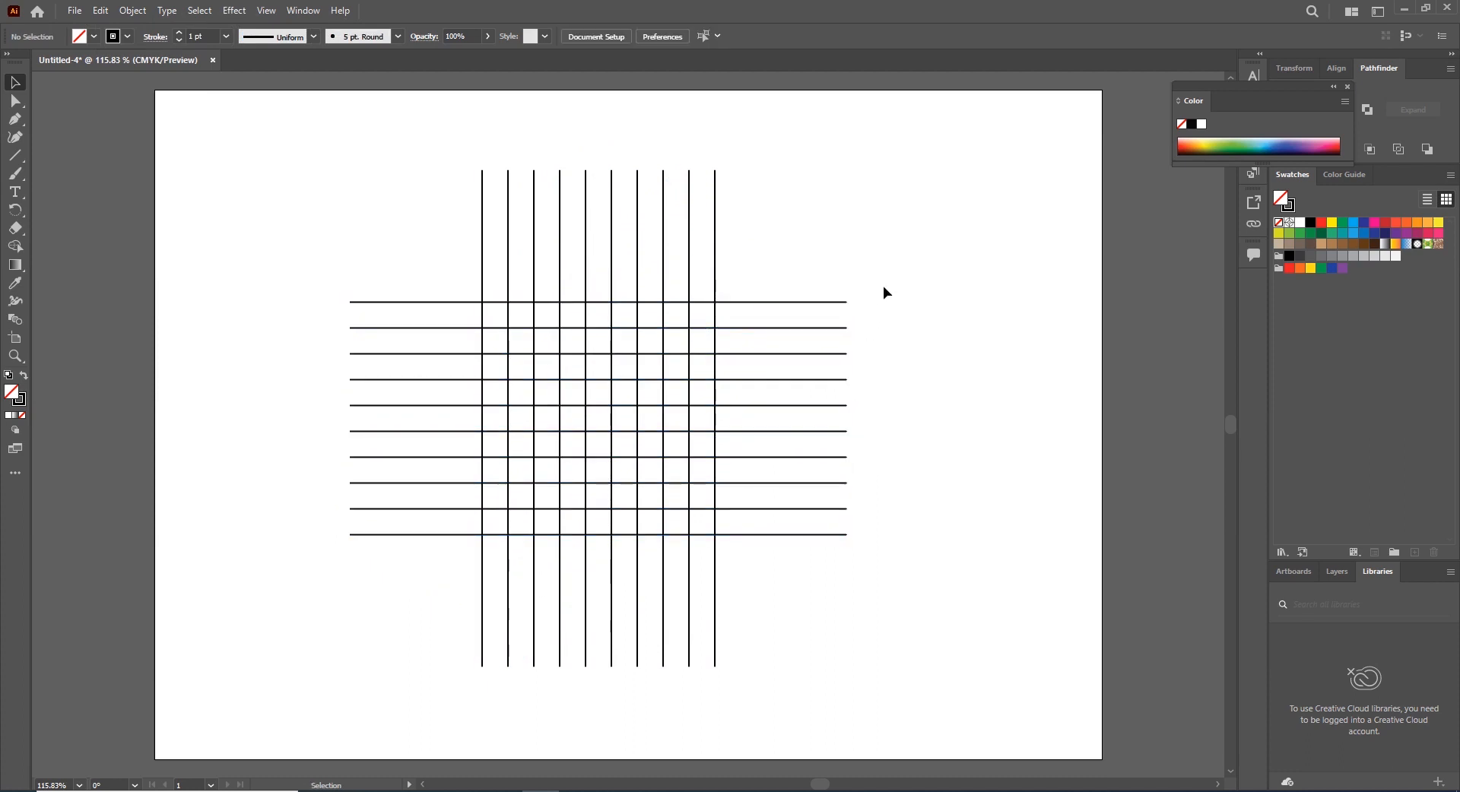
Draw a circle about 46 pt in diameter centred on the grid's middle intersection with the Ellipse tool
click(18, 152)
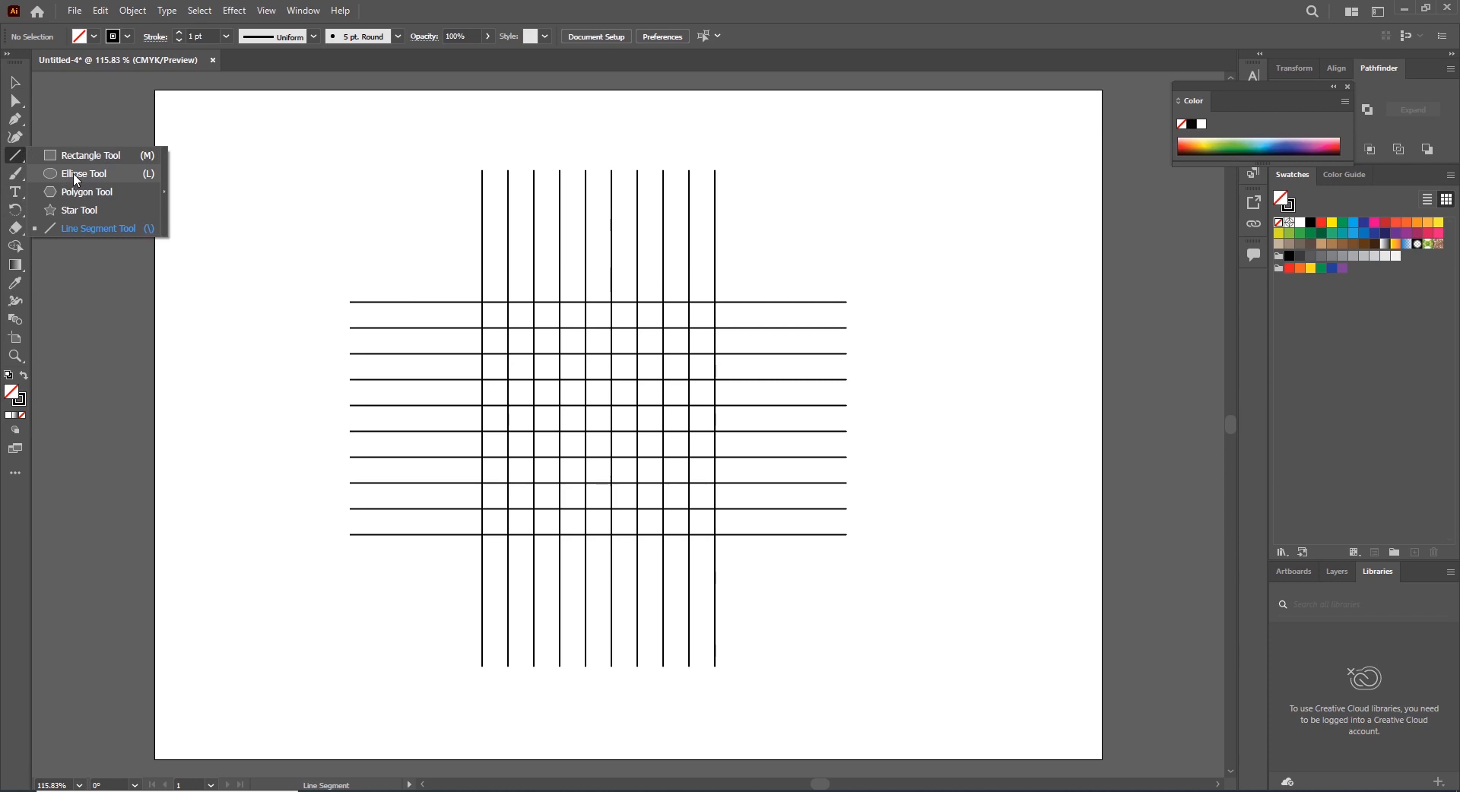
click(76, 177)
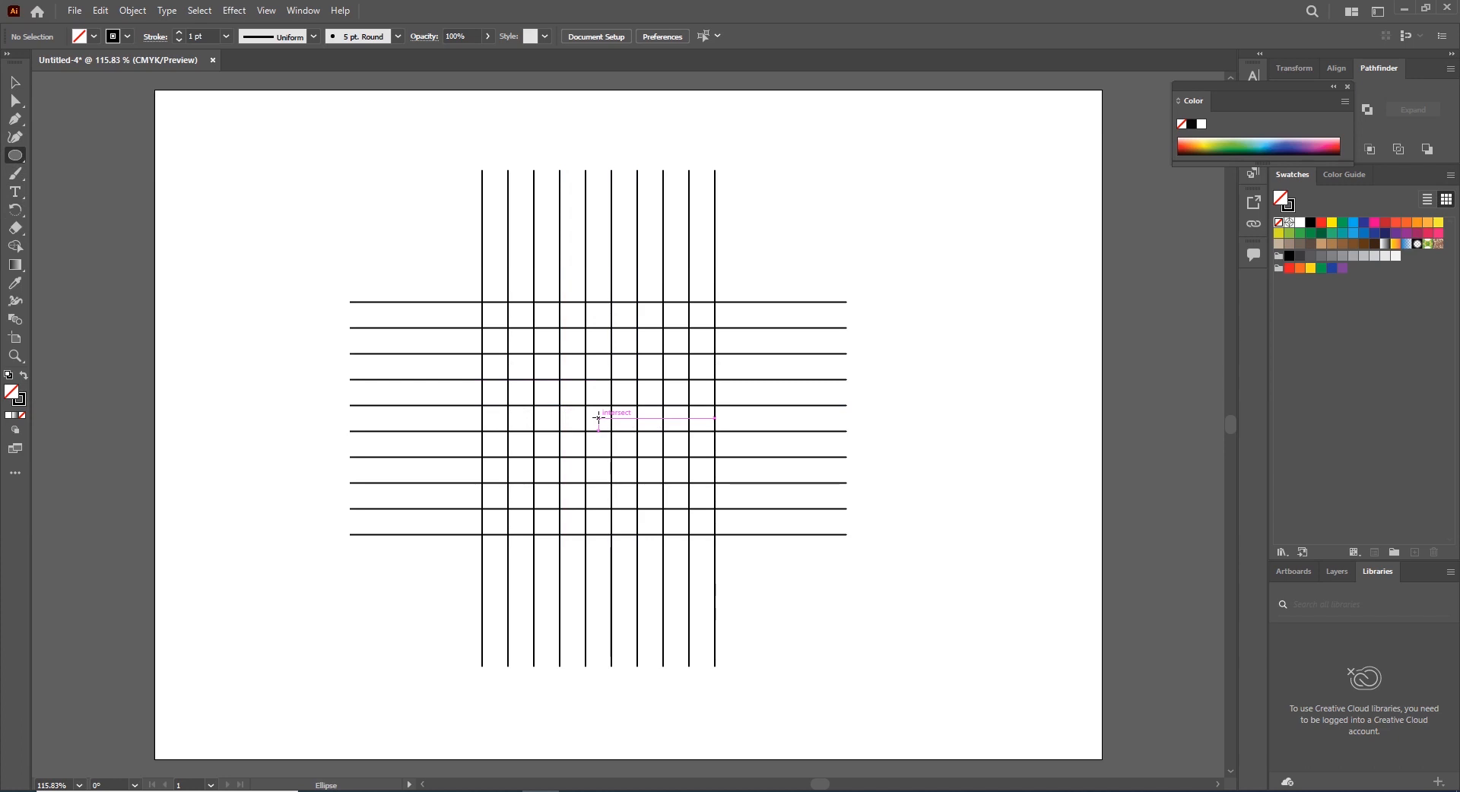
drag(597, 418, 612, 432)
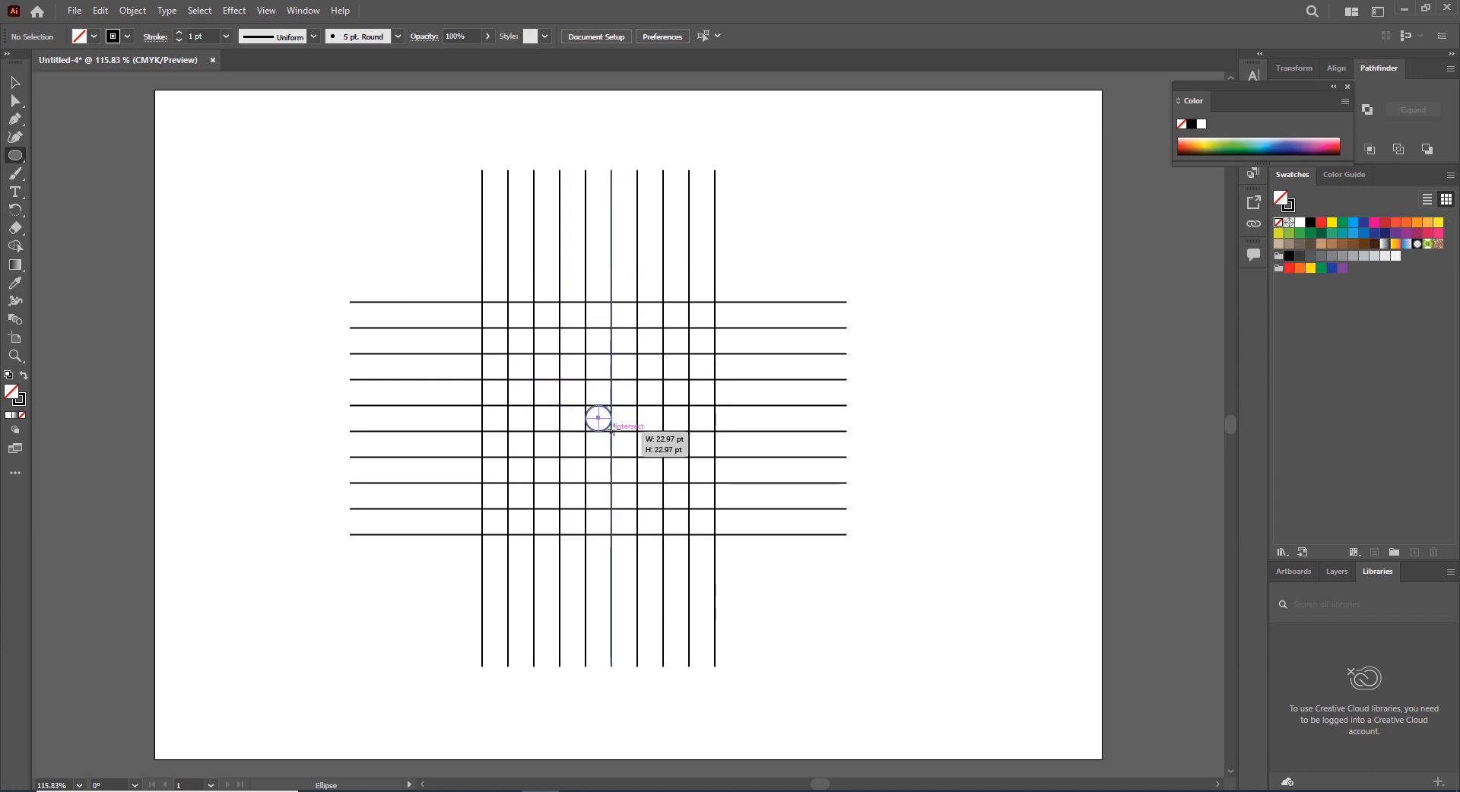
drag(612, 432, 612, 431)
key(ctrl+z)
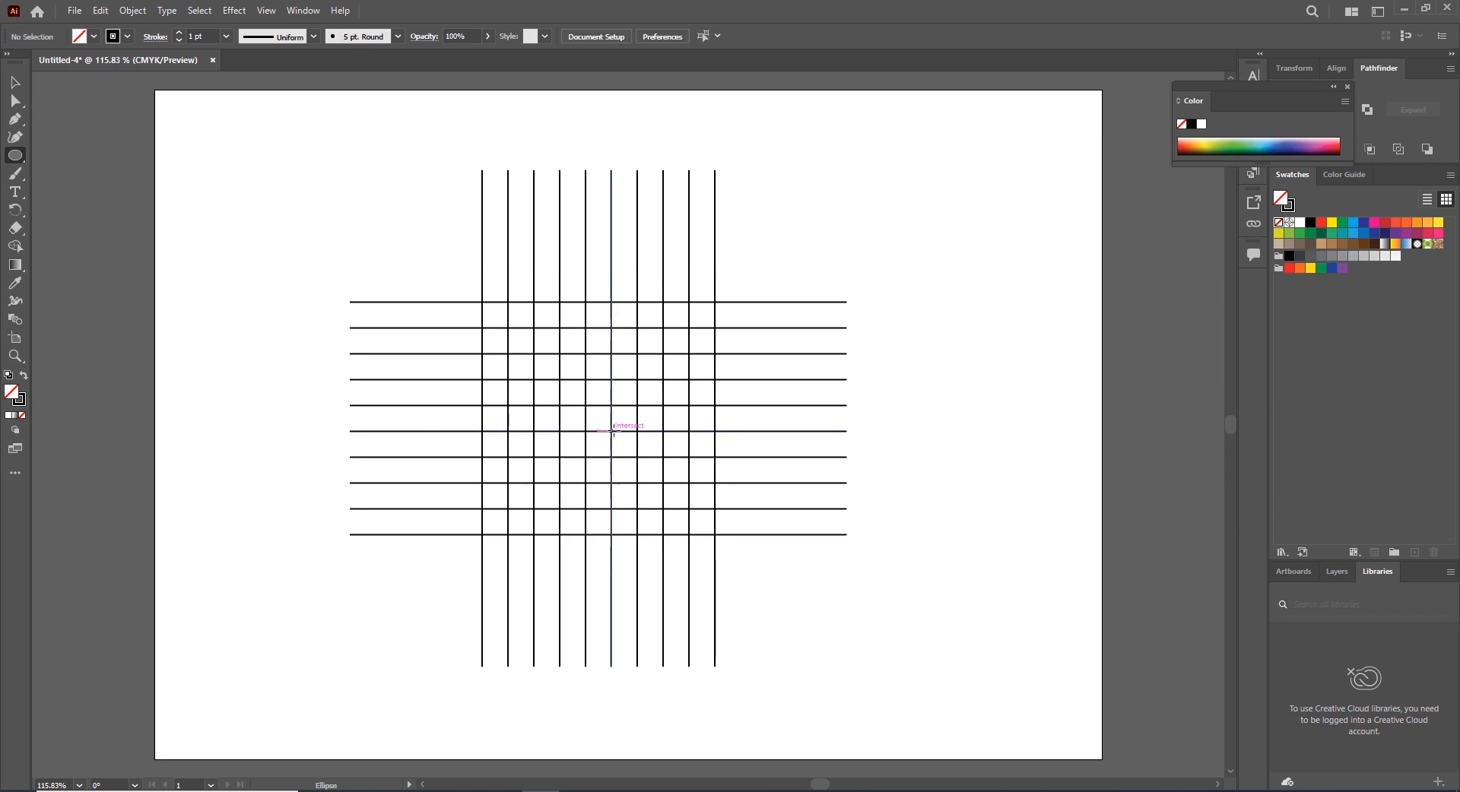
drag(611, 431, 638, 457)
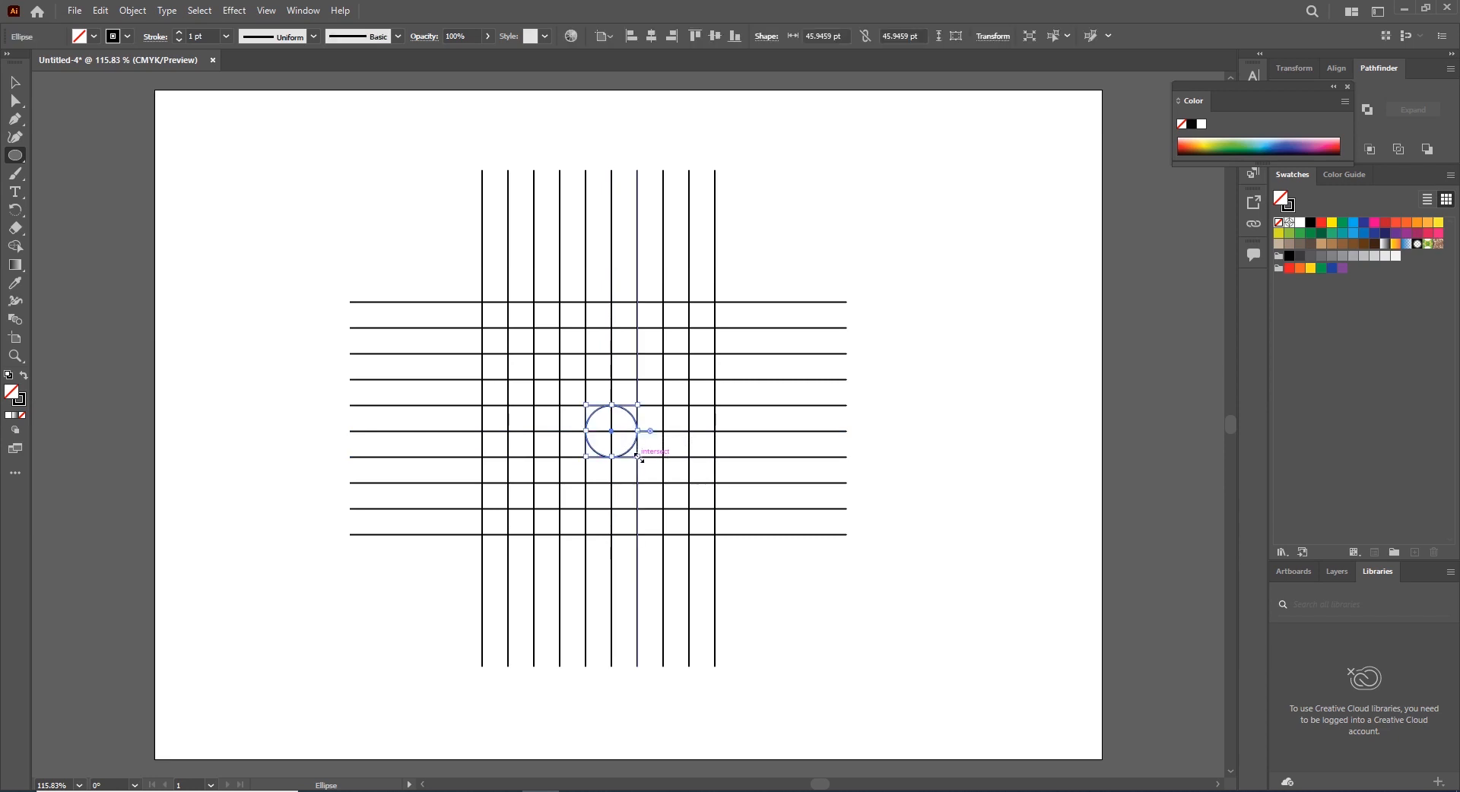
Paste a copy of the circle in front, scale it to about 92 pt, and match its stroke to the small circle with the Eyedropper
click(107, 13)
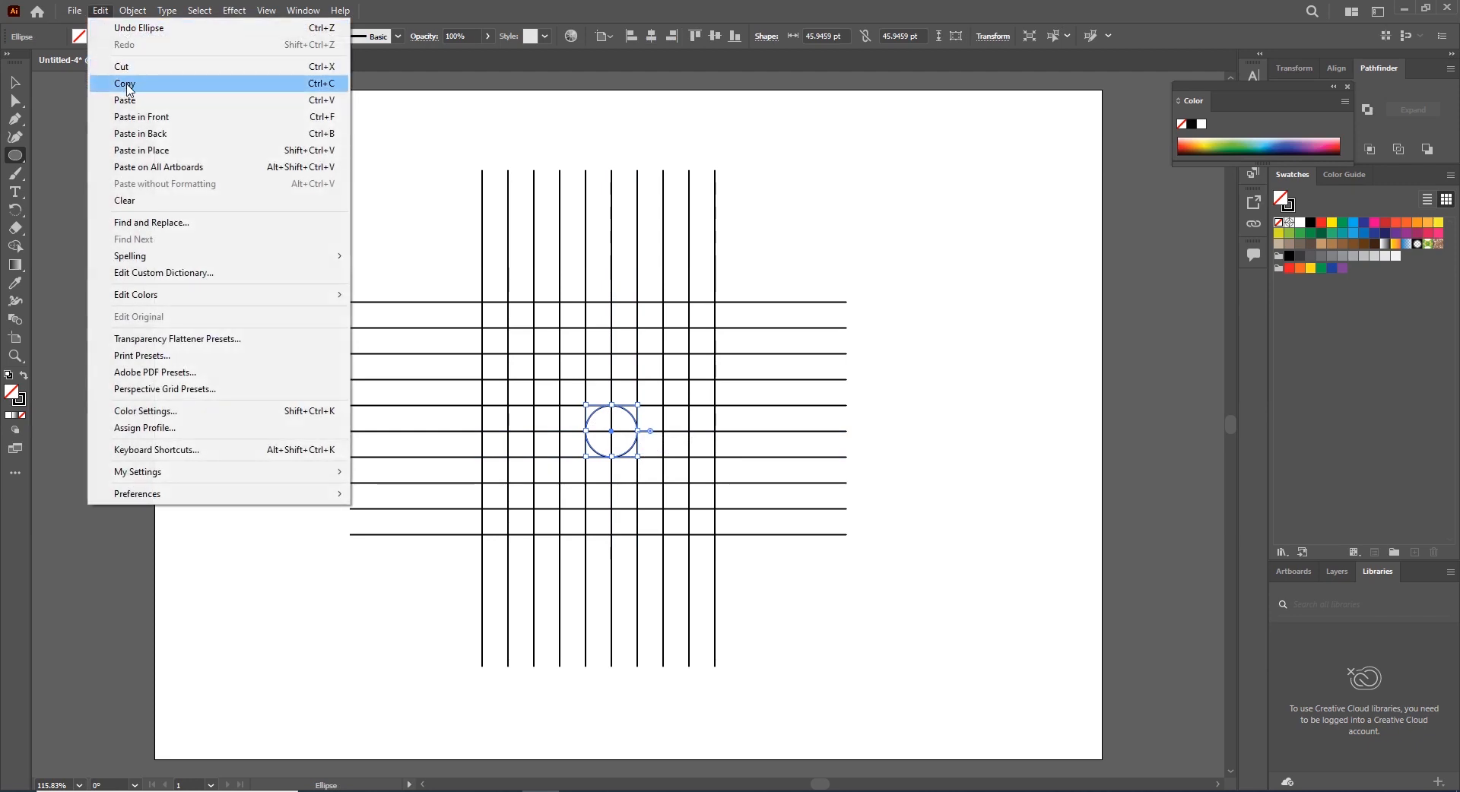
click(114, 98)
click(100, 11)
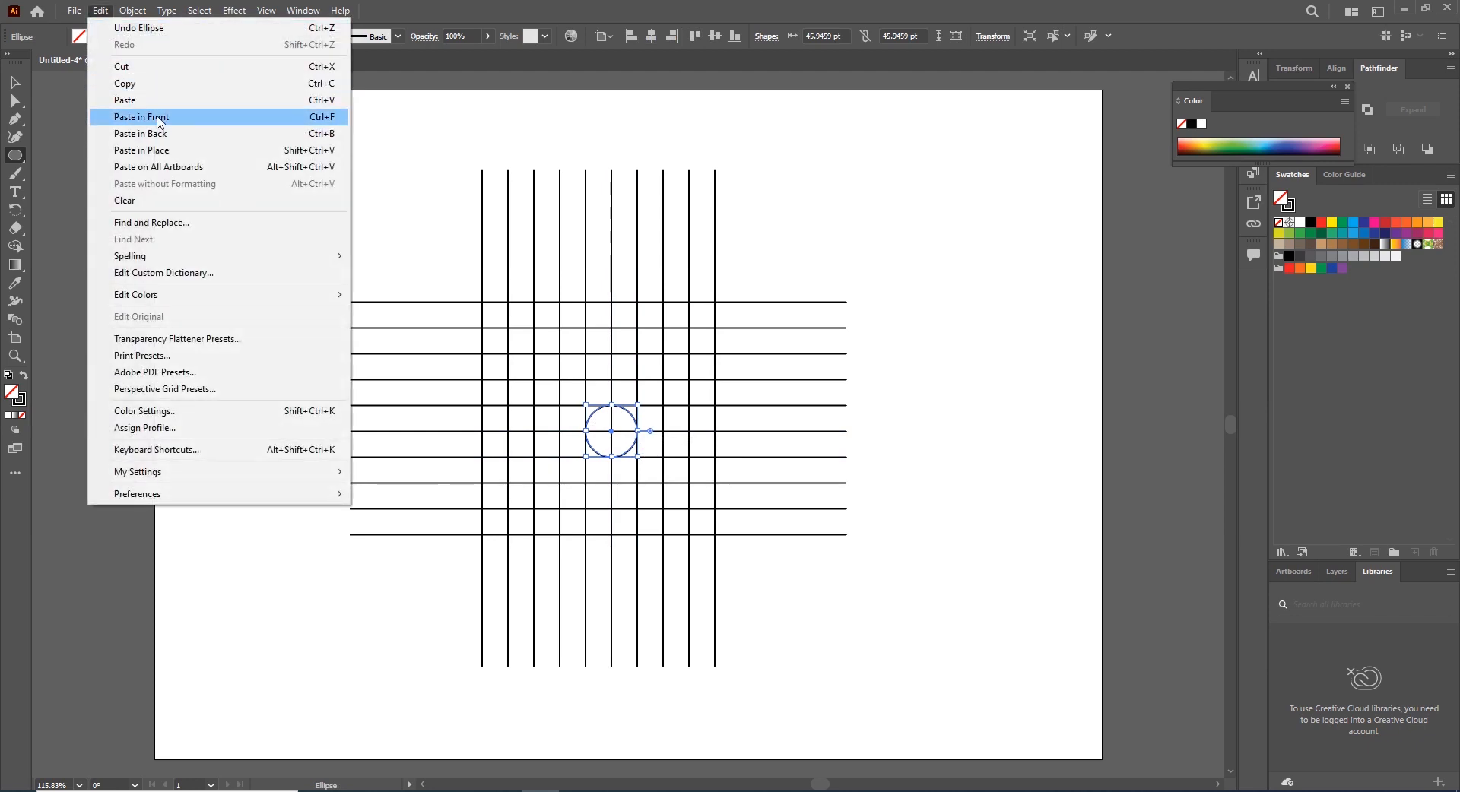
click(126, 111)
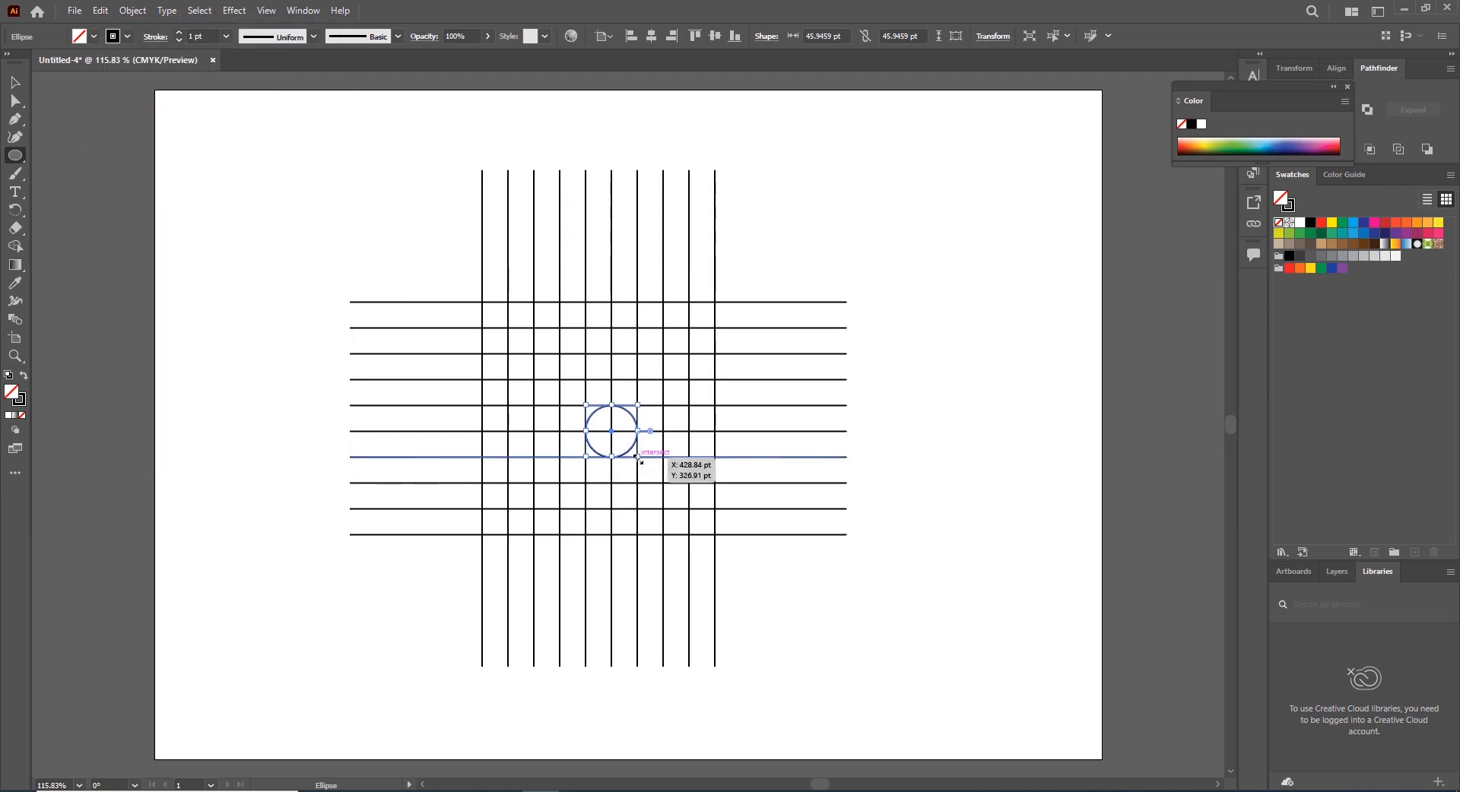
drag(611, 431, 664, 482)
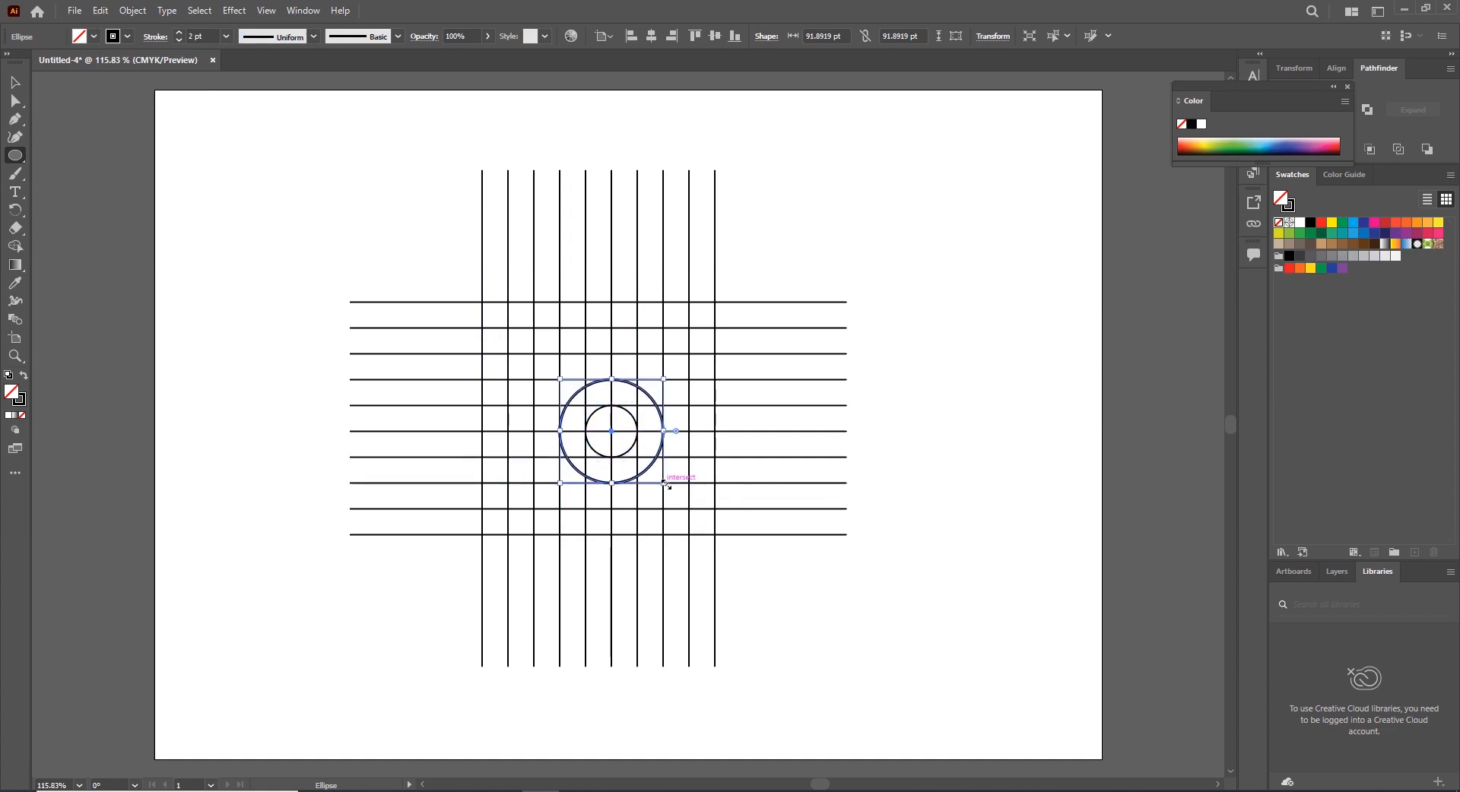
click(17, 283)
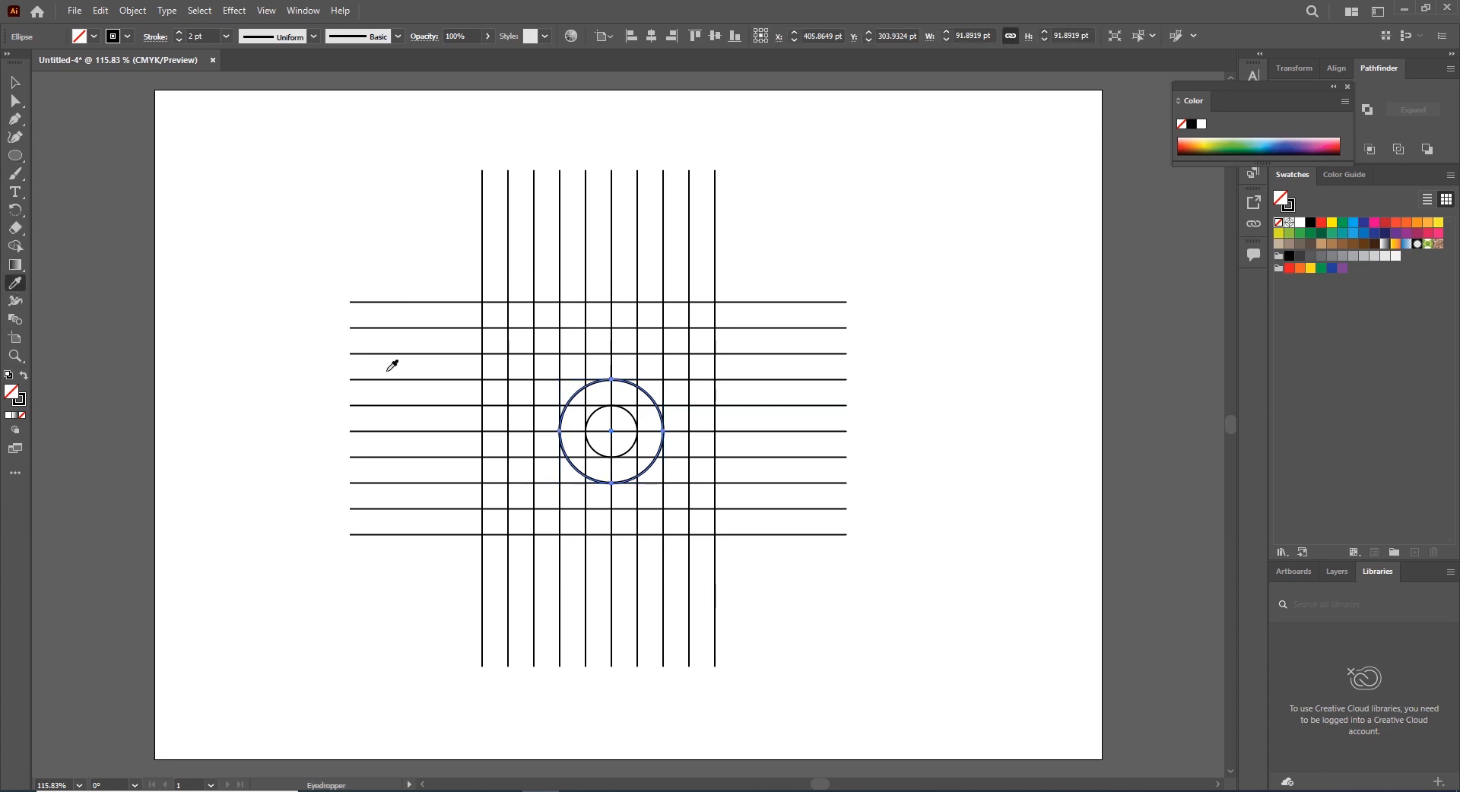
click(629, 413)
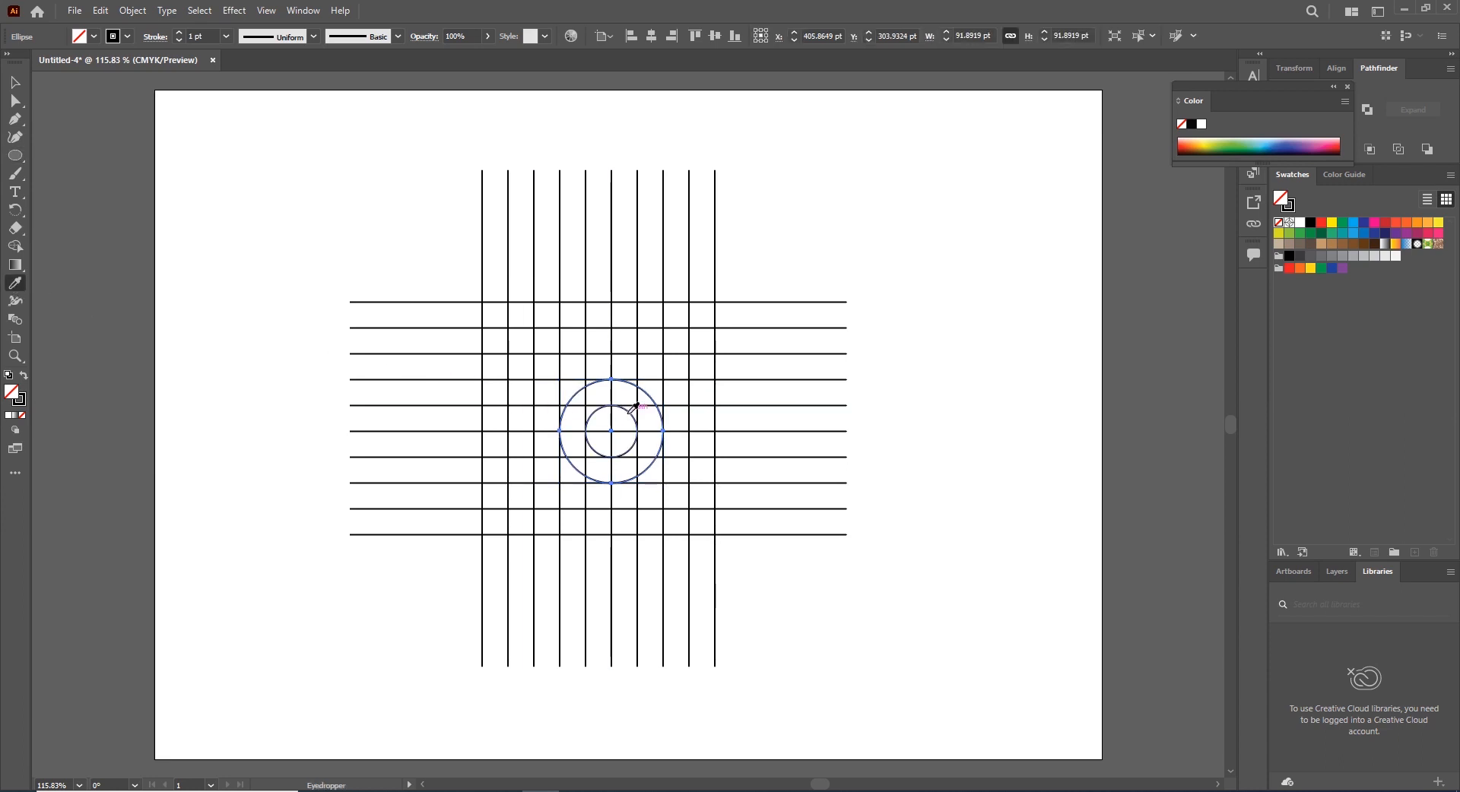
Paste a copy of the 92 pt circle in front, scale it to about 138 pt, and match its stroke with the Eyedropper
click(101, 10)
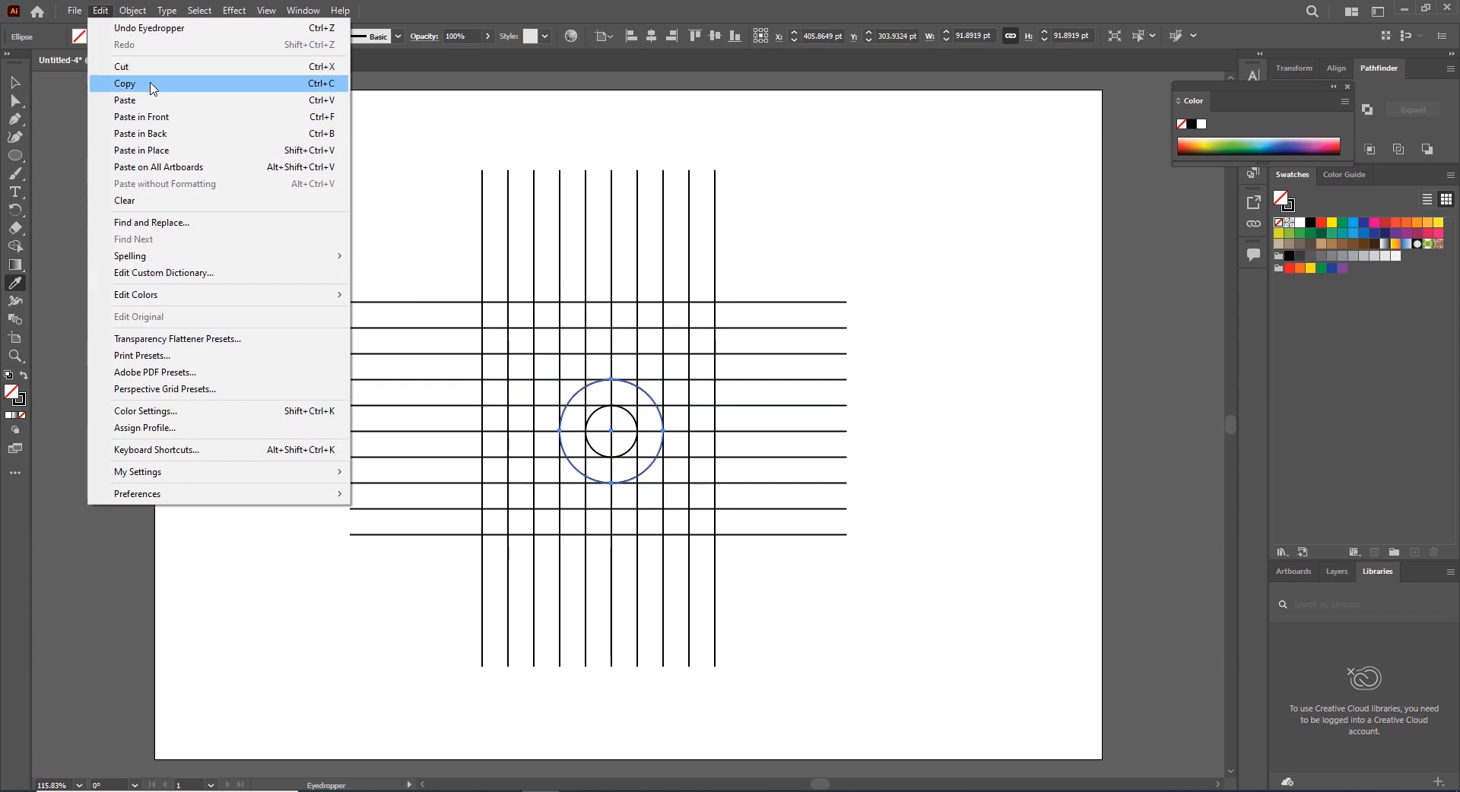
click(150, 85)
click(101, 11)
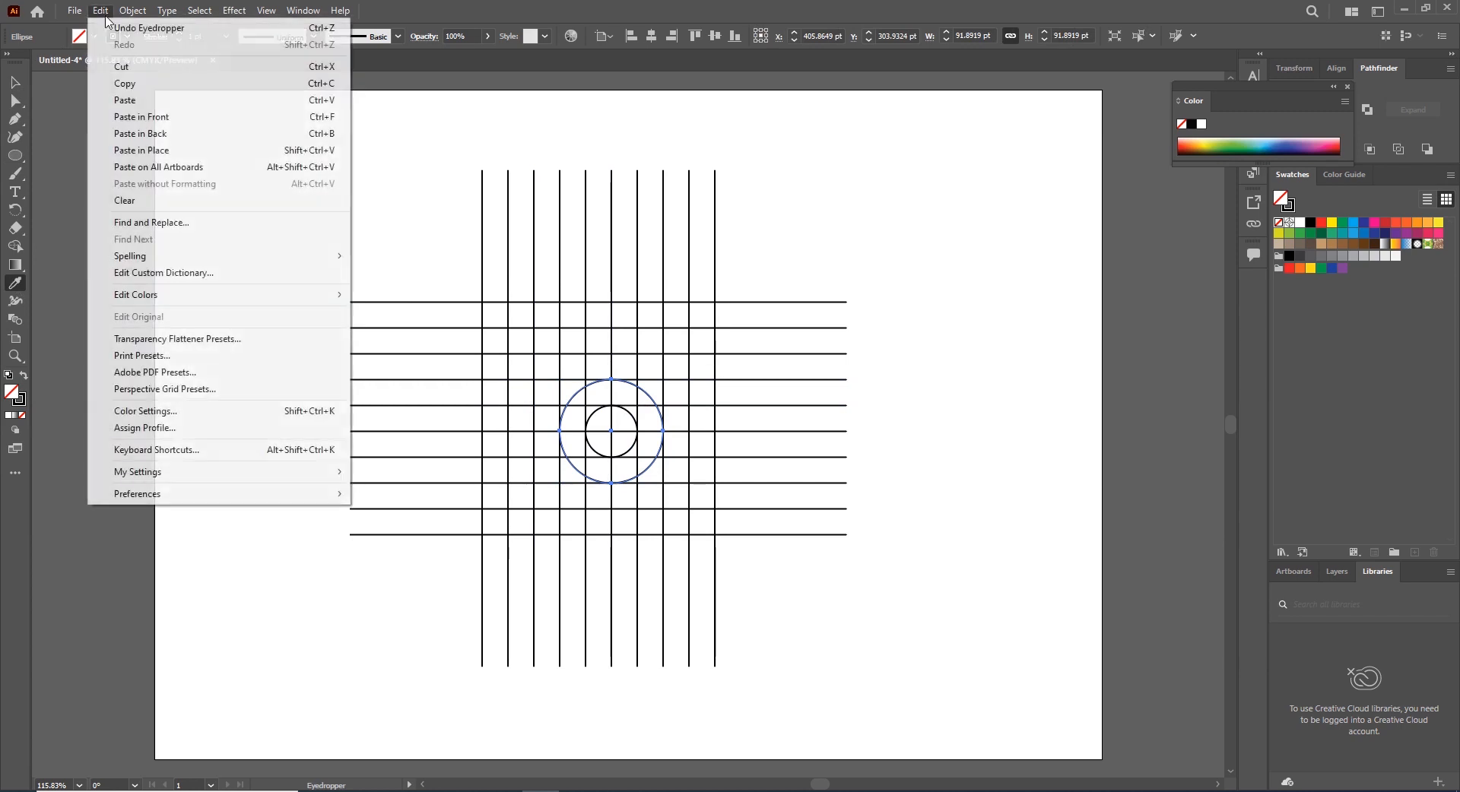
click(156, 118)
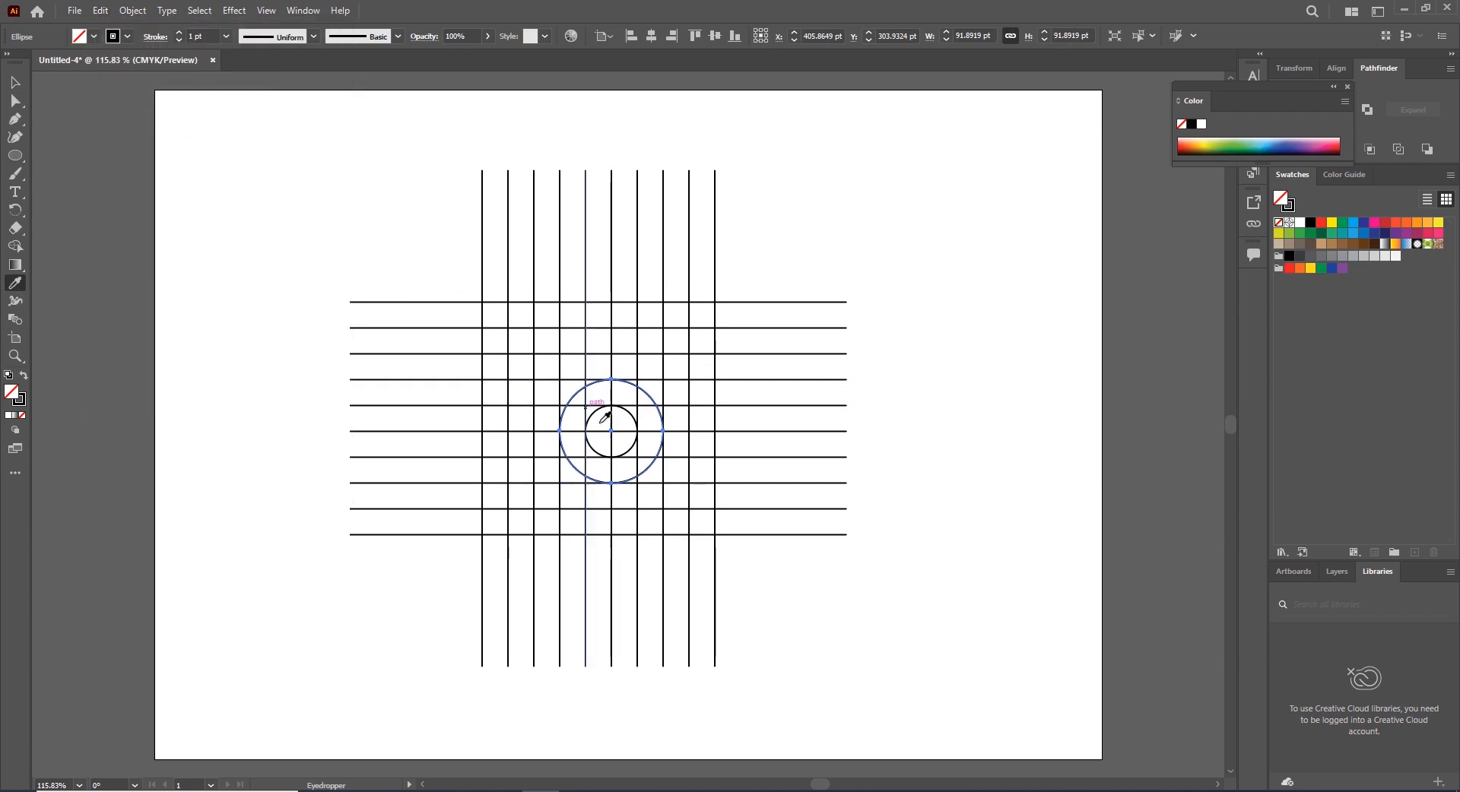
click(15, 82)
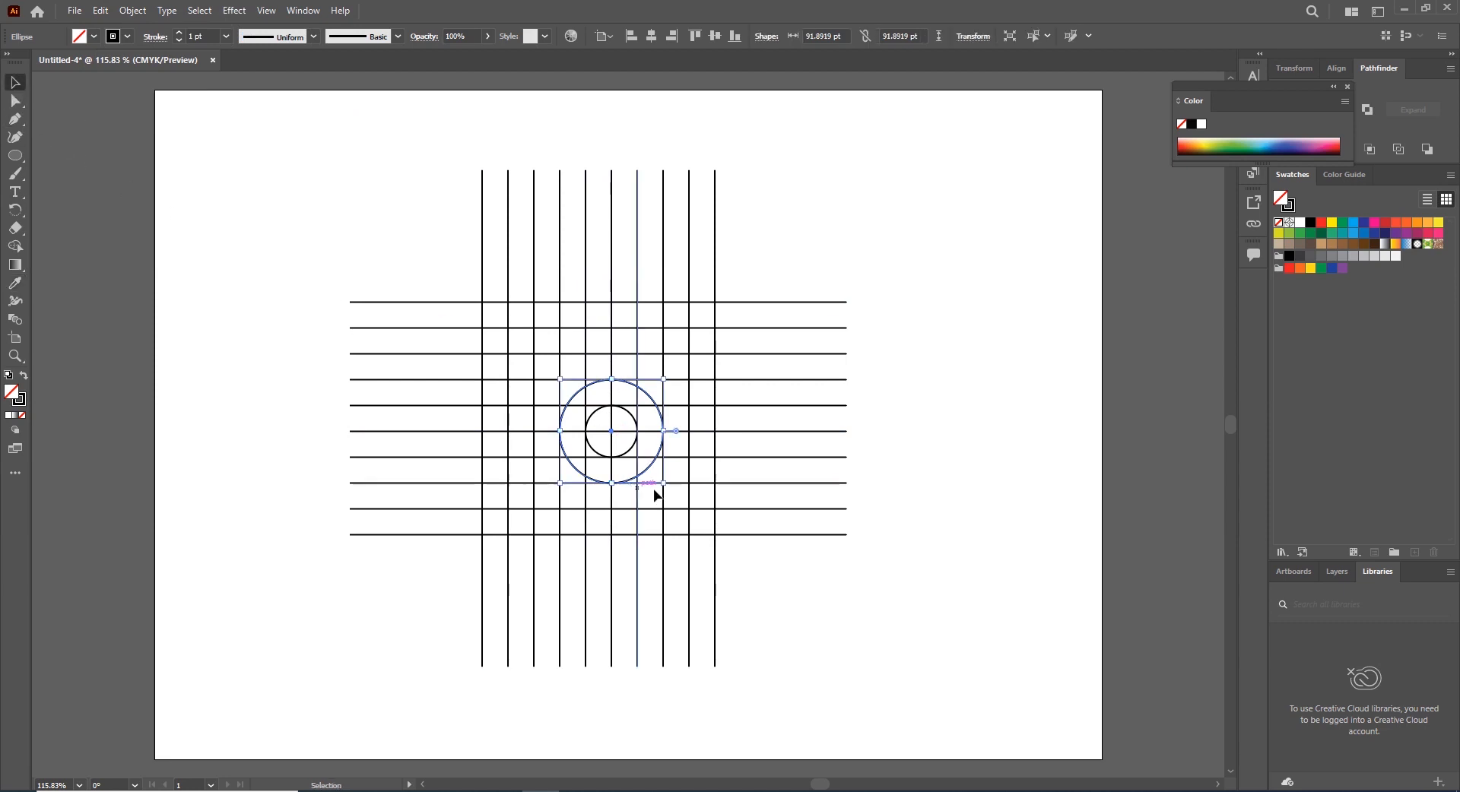
drag(663, 483, 693, 510)
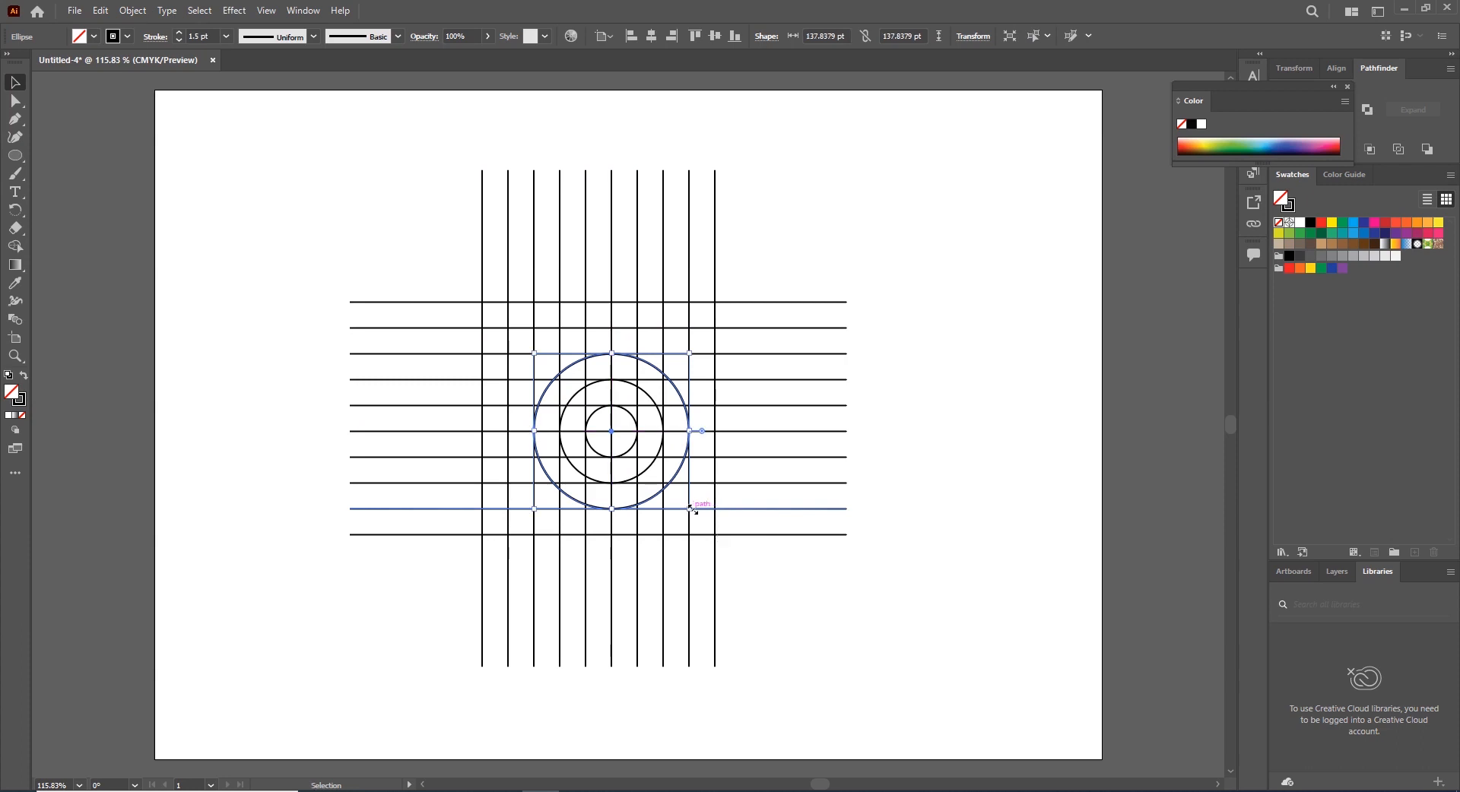
click(15, 283)
click(648, 395)
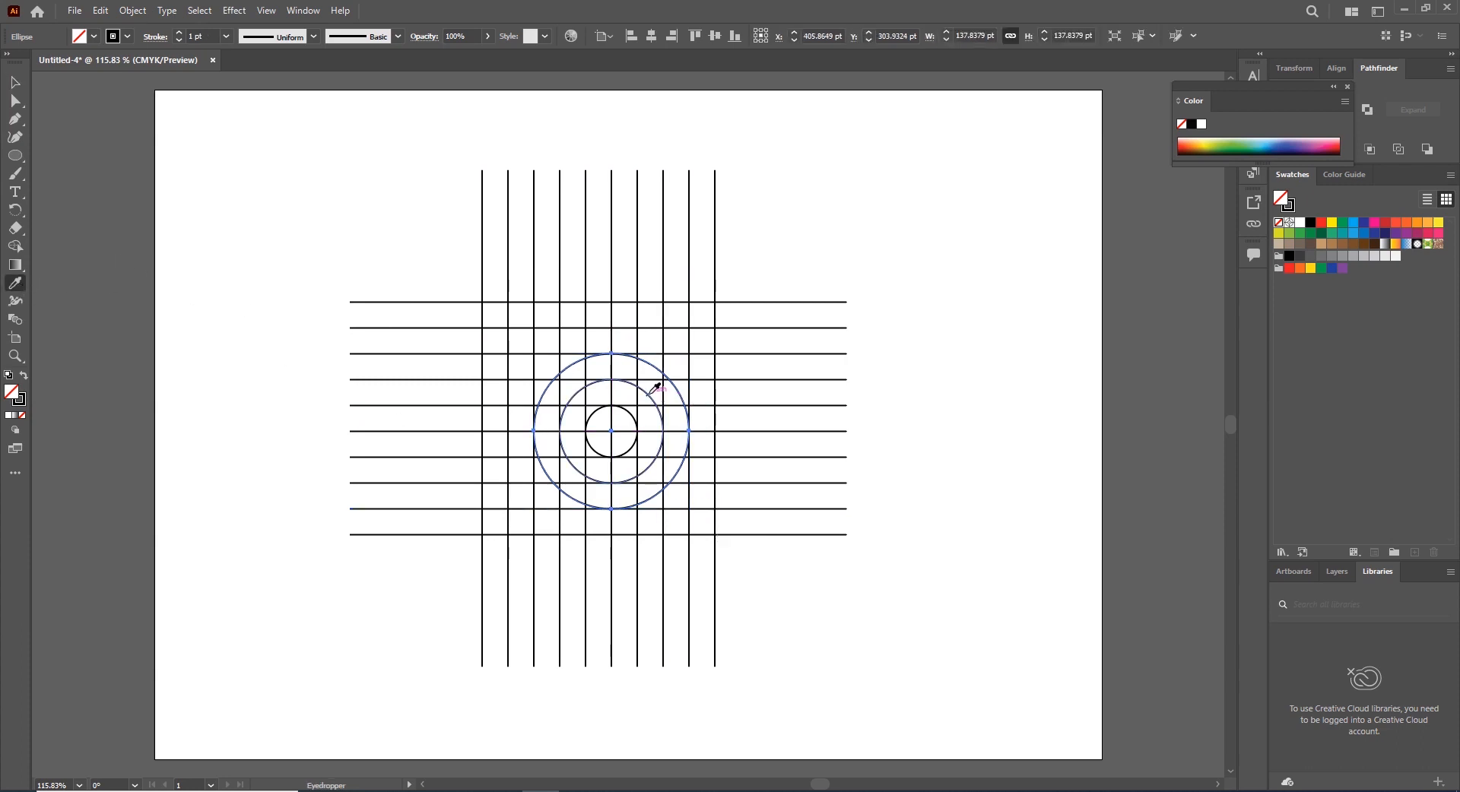
Paste a copy of the 138 pt circle in place and scale it to about 184 pt
click(105, 11)
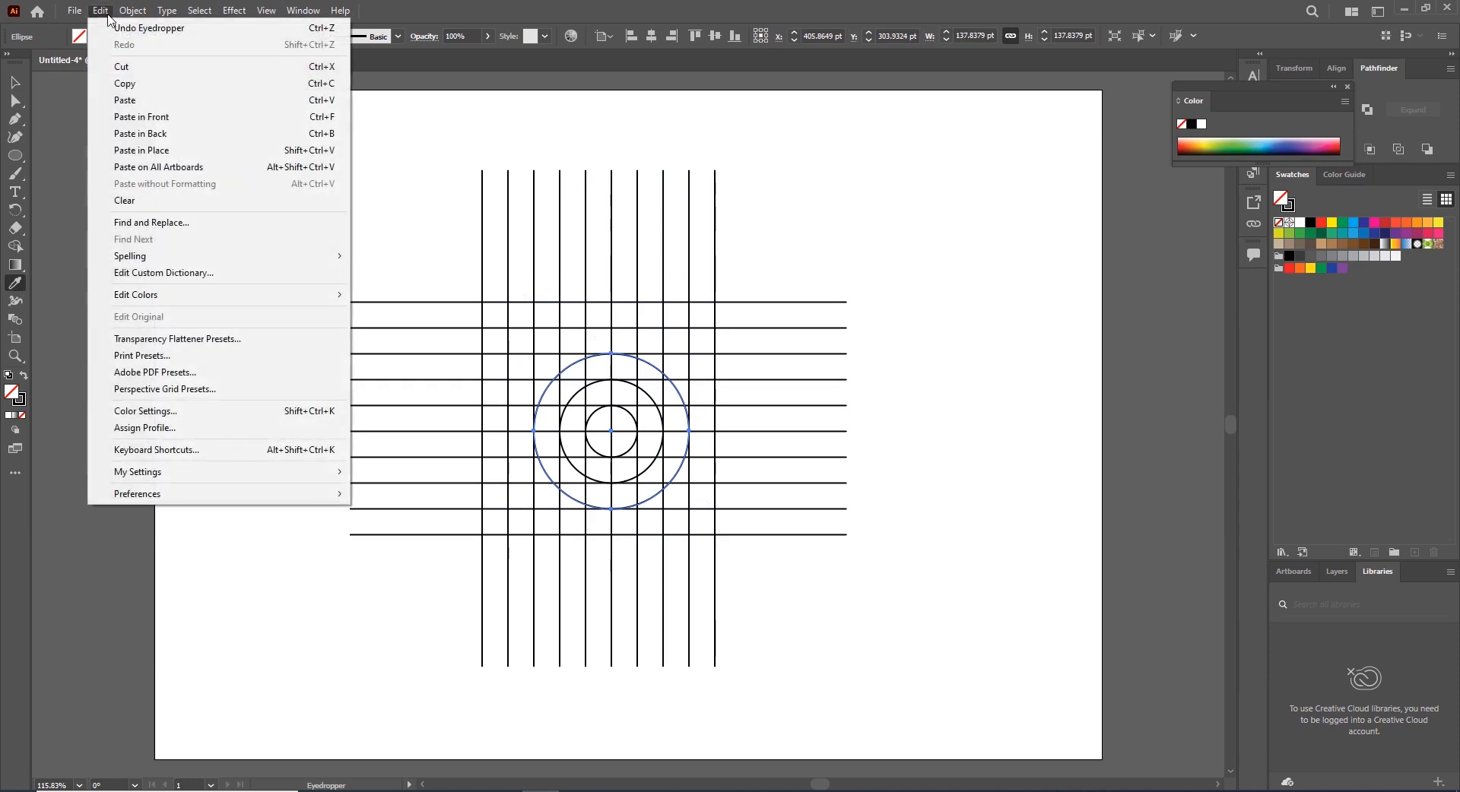
click(126, 83)
click(99, 10)
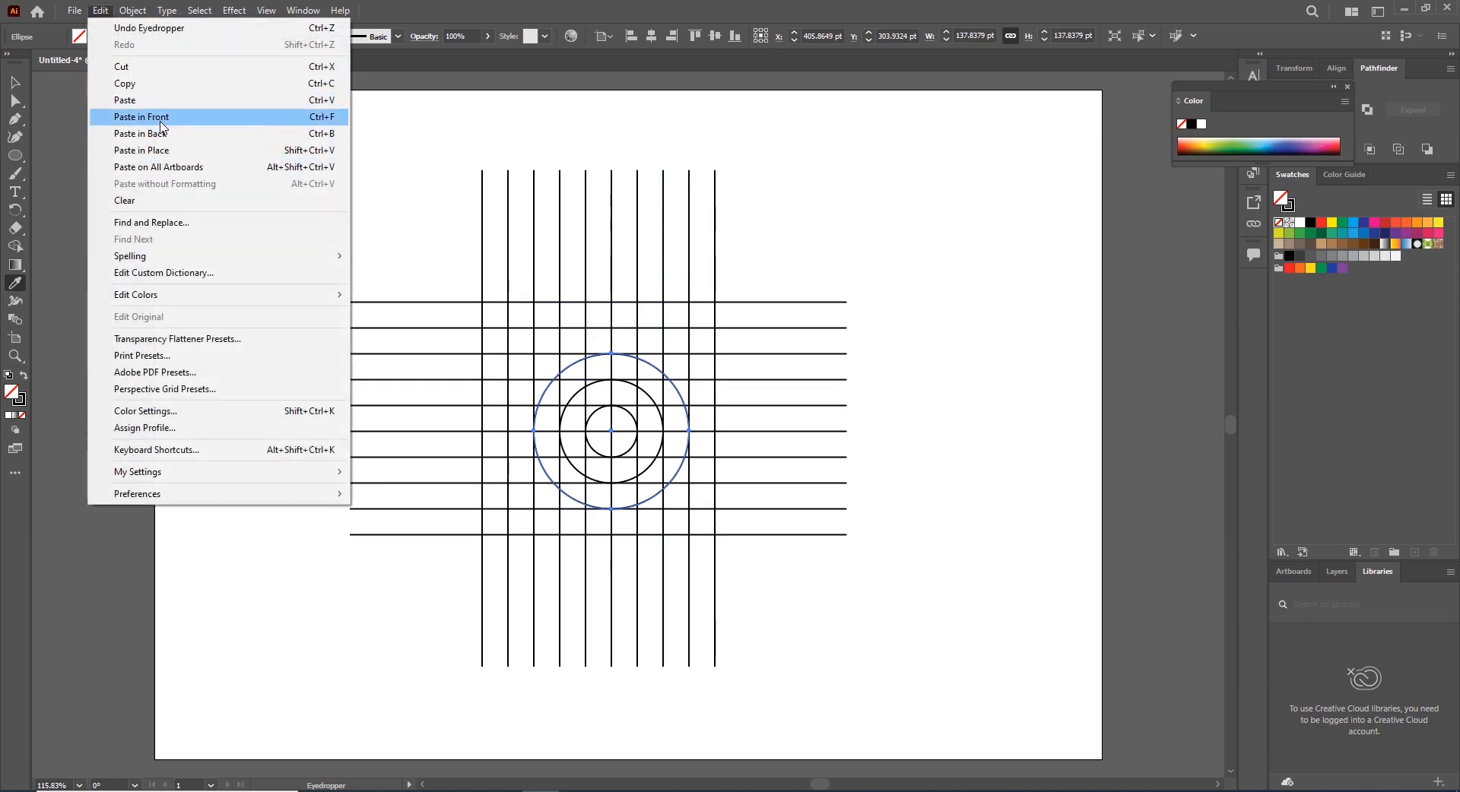
click(161, 152)
key(v)
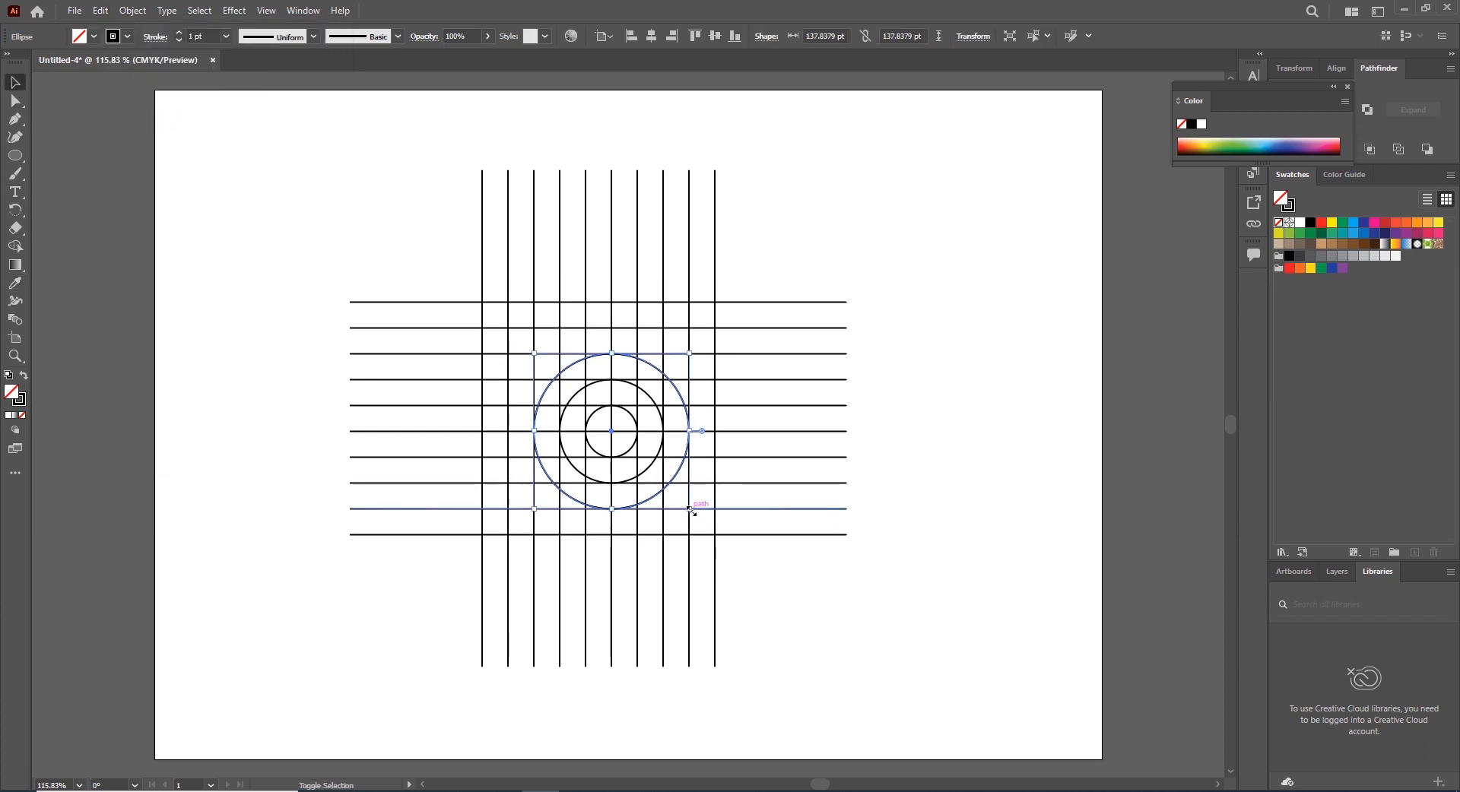
drag(690, 510, 715, 535)
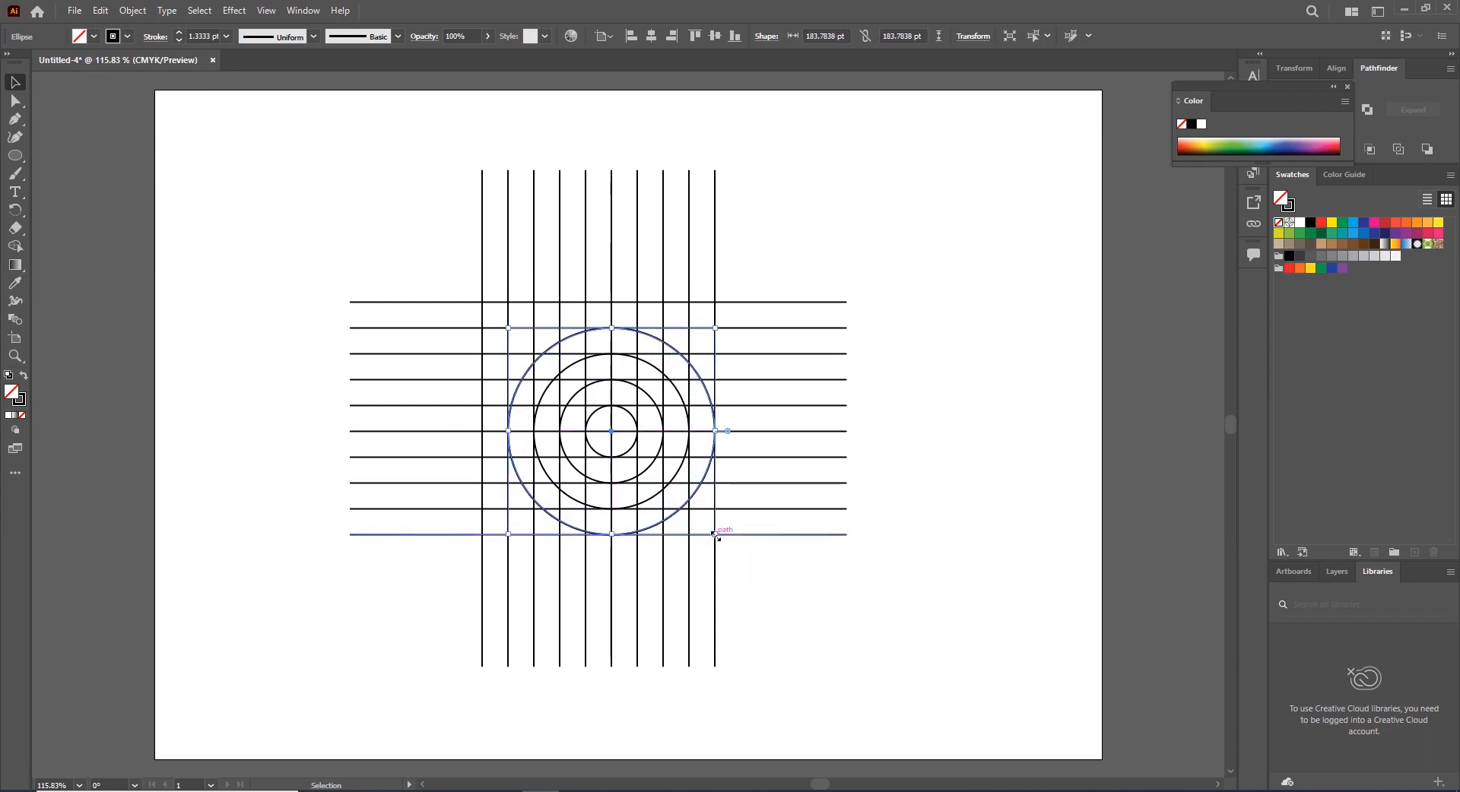
click(775, 562)
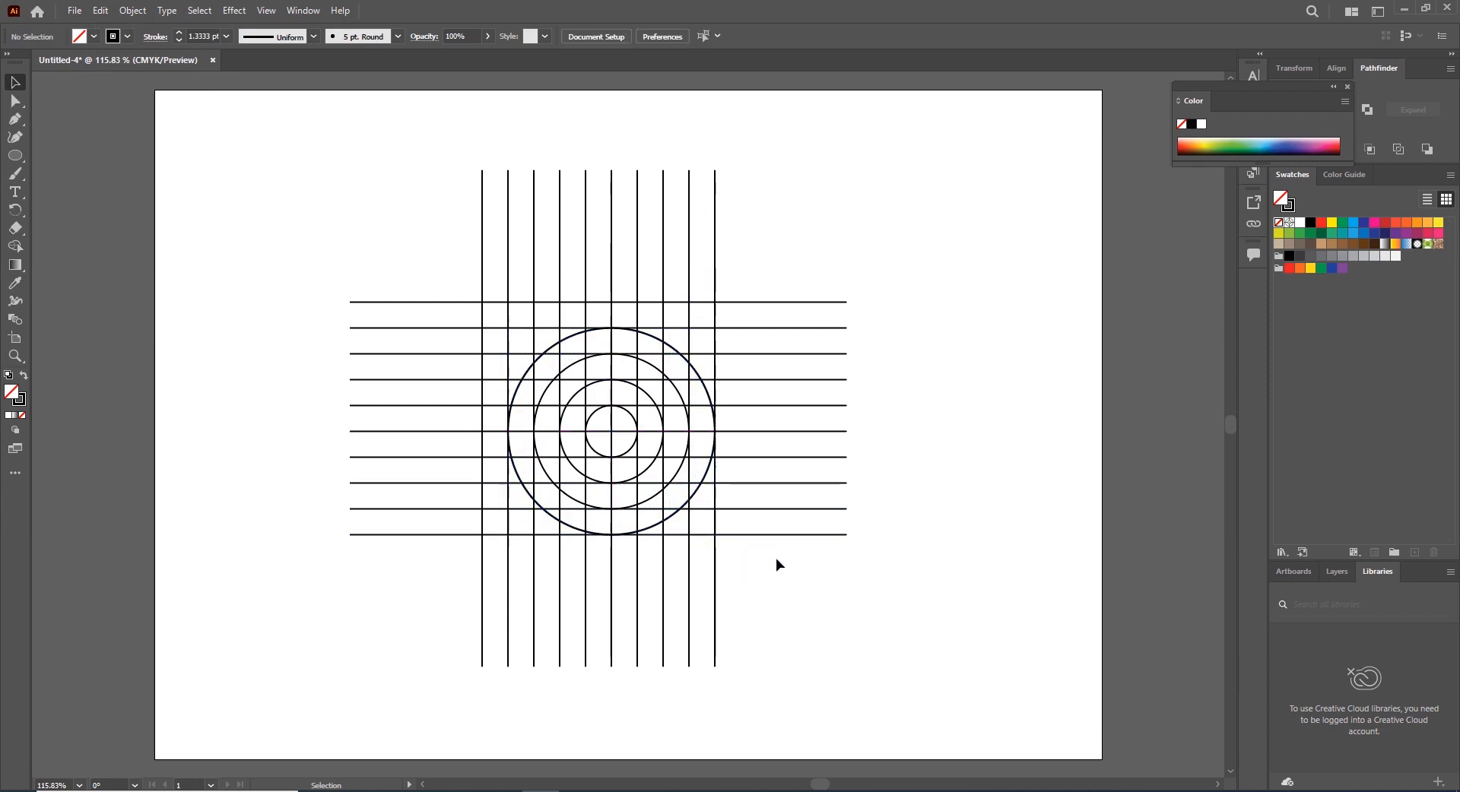
Select the three inner circles, paste a copy in front, and move the copy up and left onto an upper-left grid intersection
click(677, 476)
shift+click(652, 466)
shift+click(627, 454)
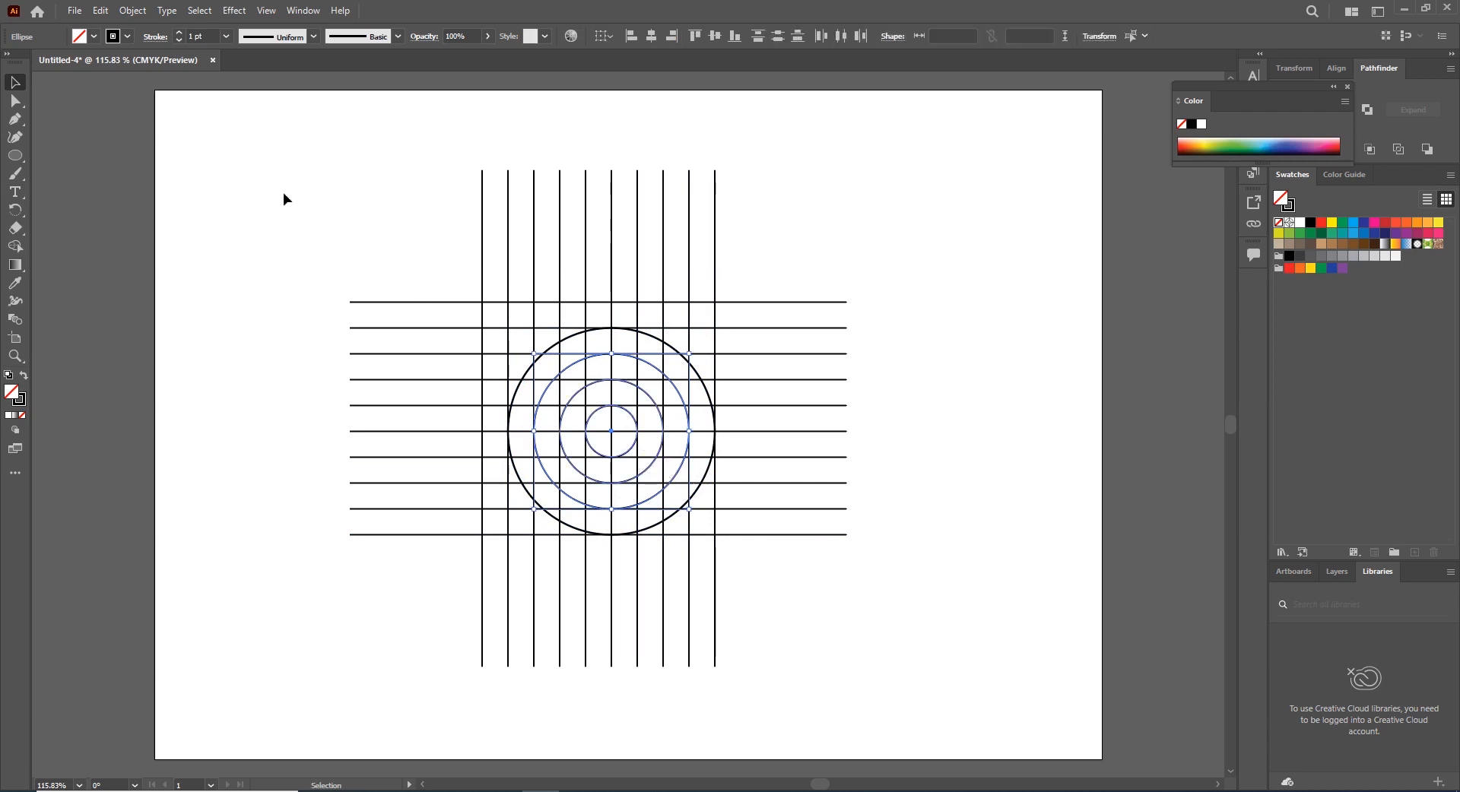
click(101, 10)
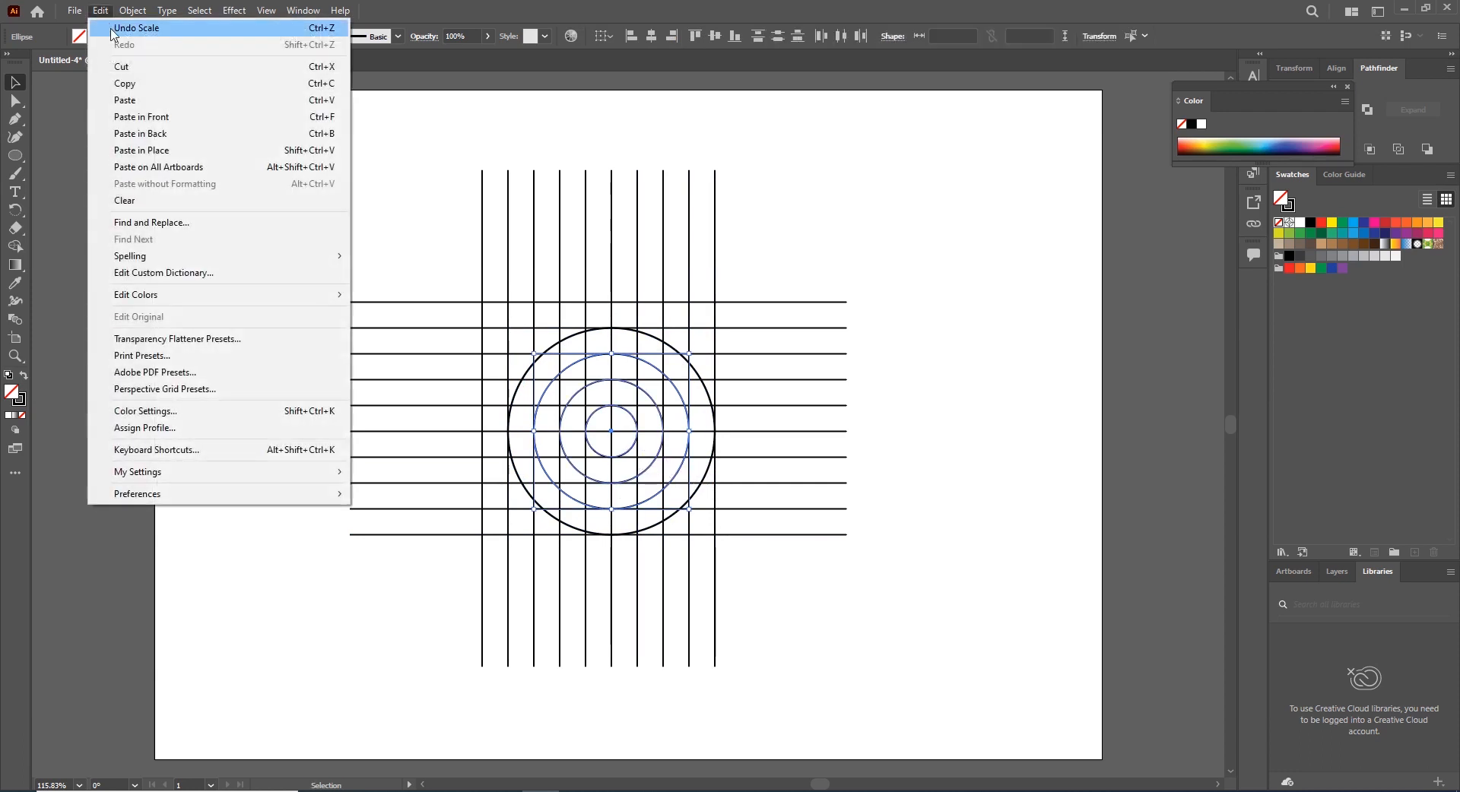
click(130, 86)
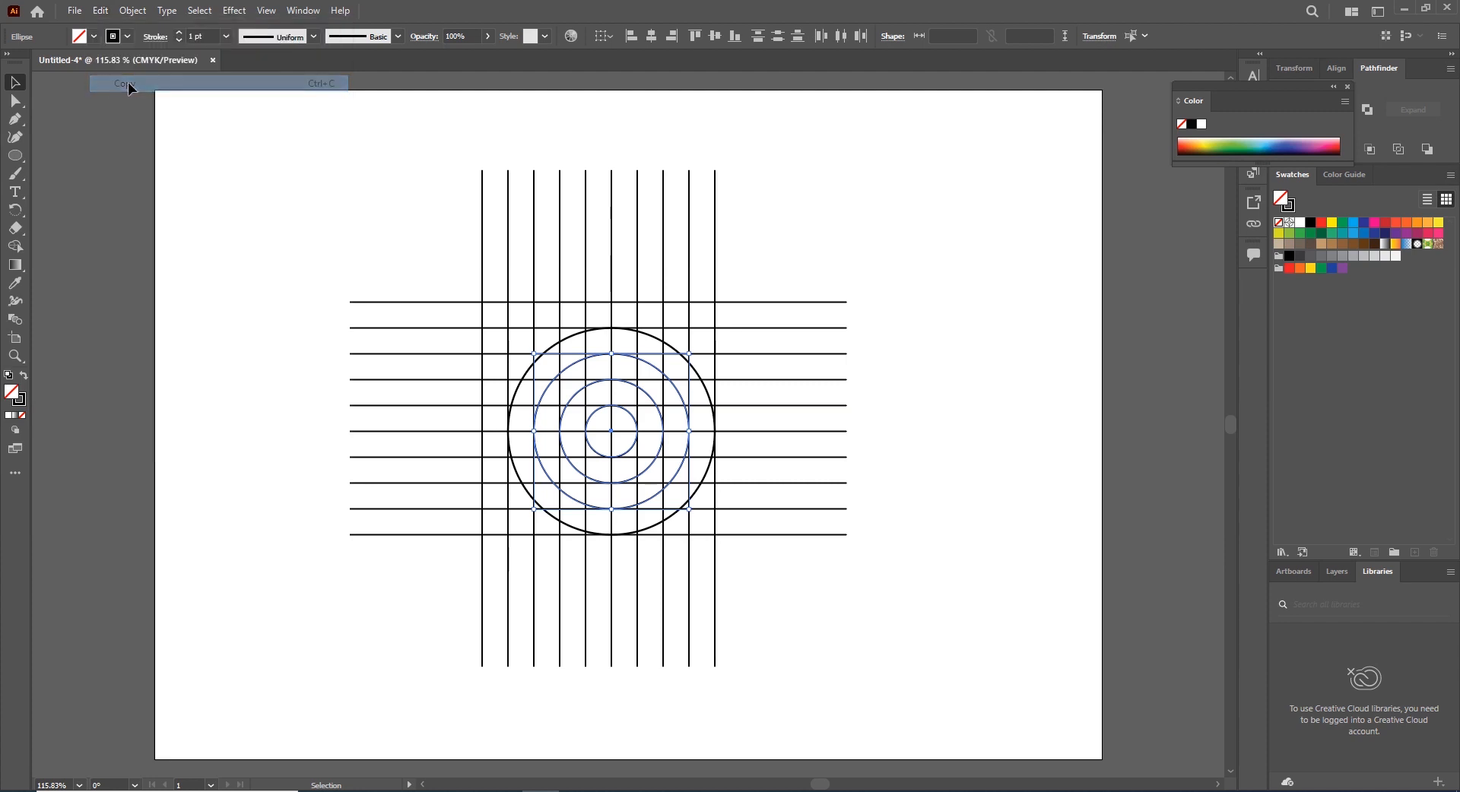
click(104, 15)
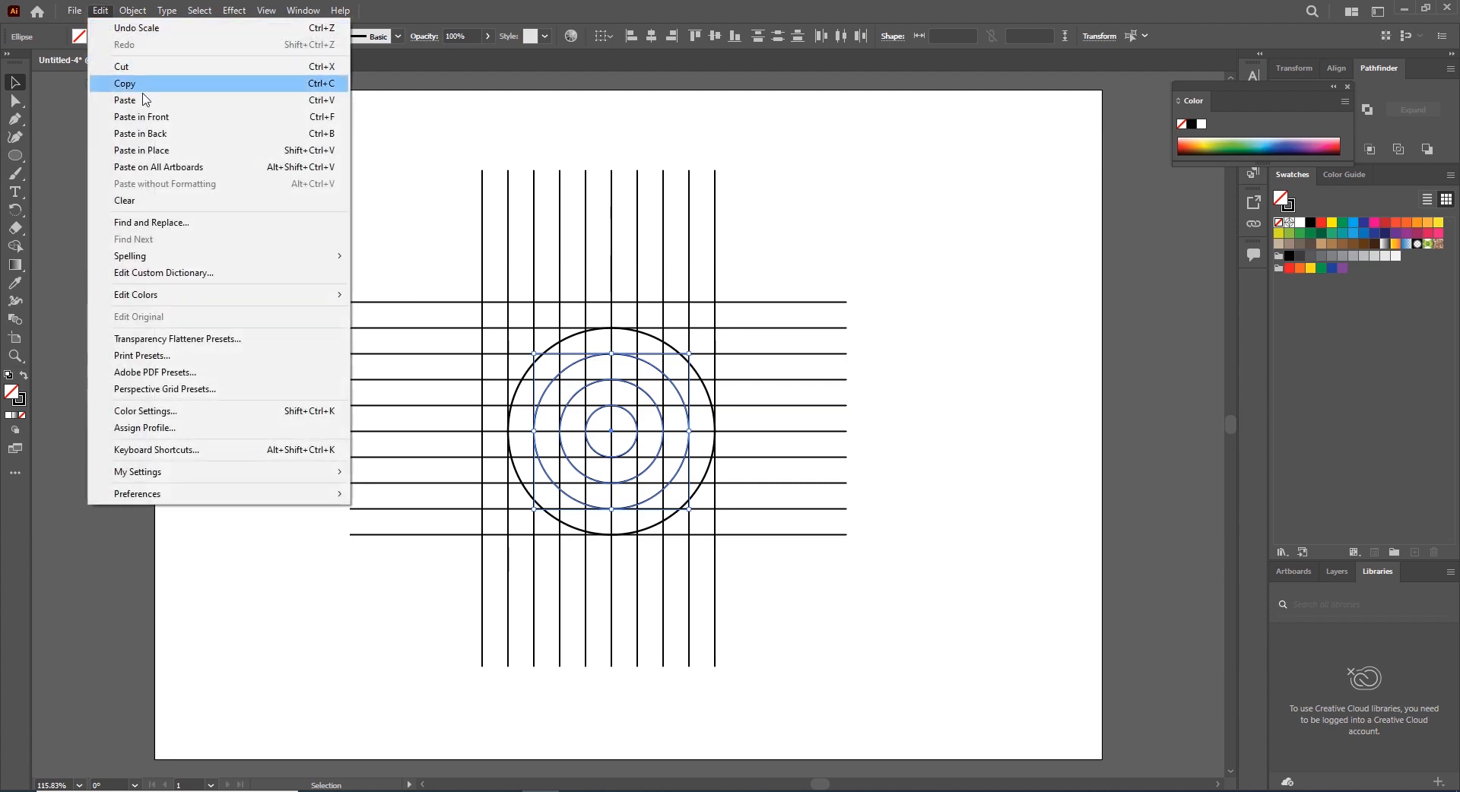
click(163, 118)
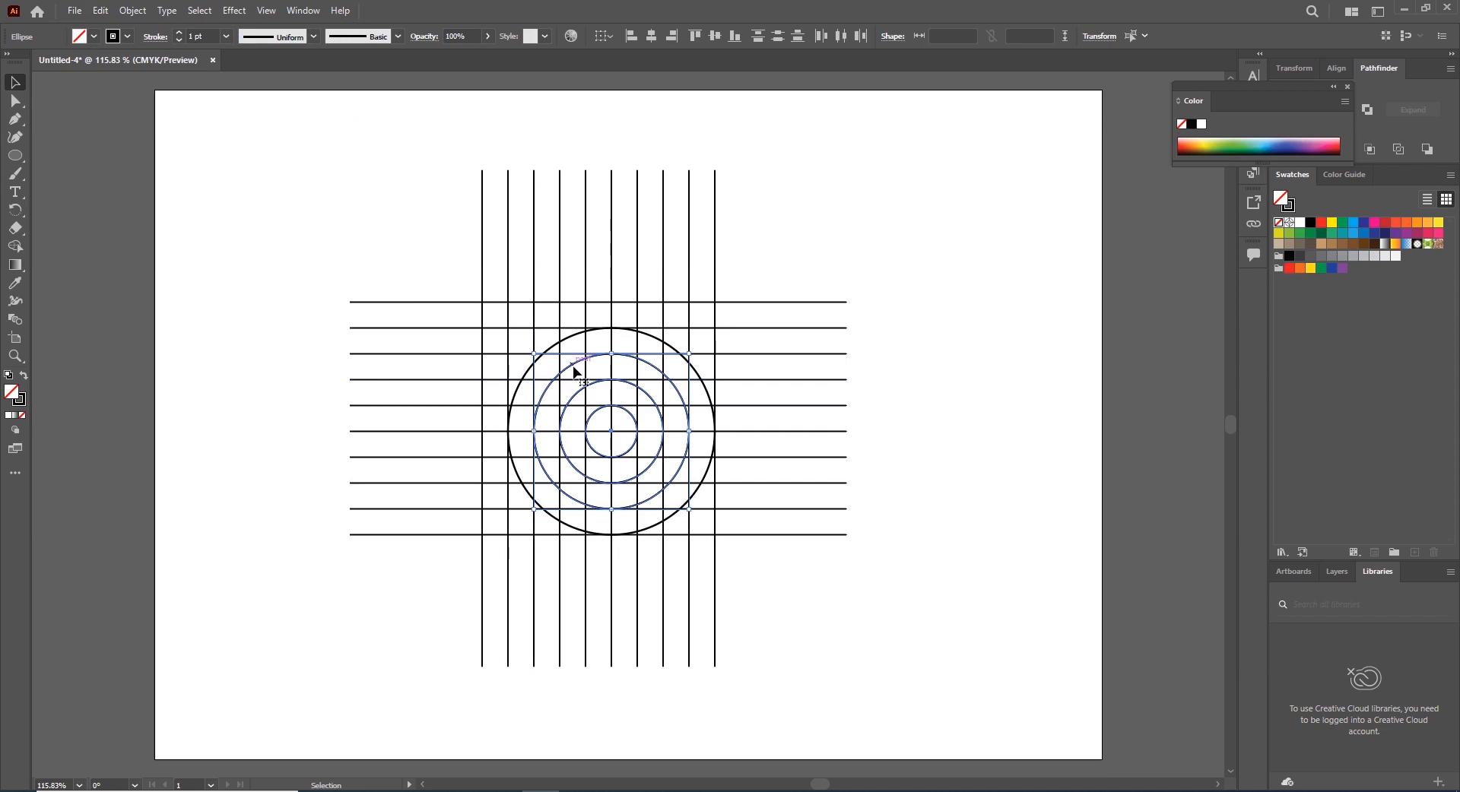
drag(574, 371, 484, 309)
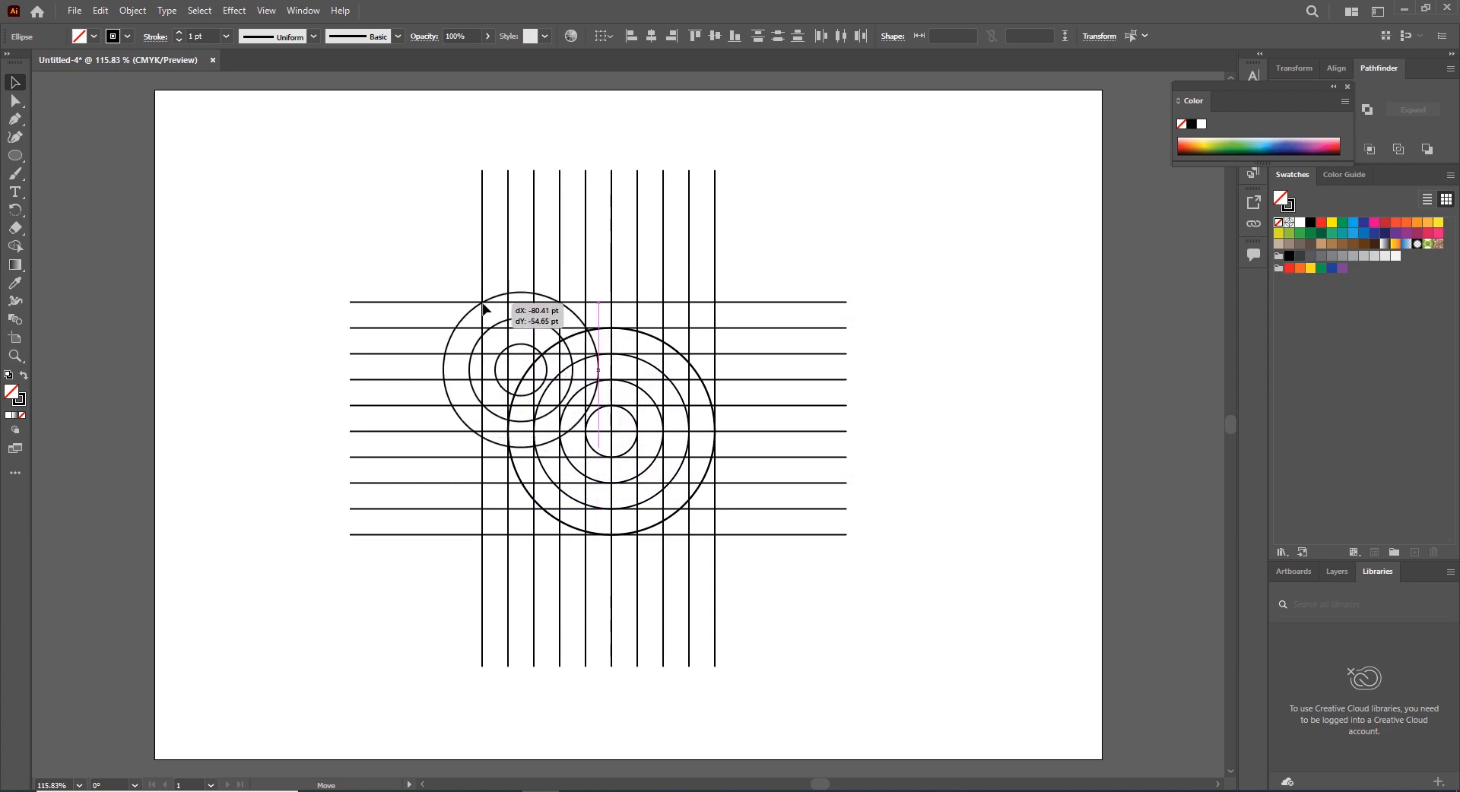
drag(485, 309, 493, 289)
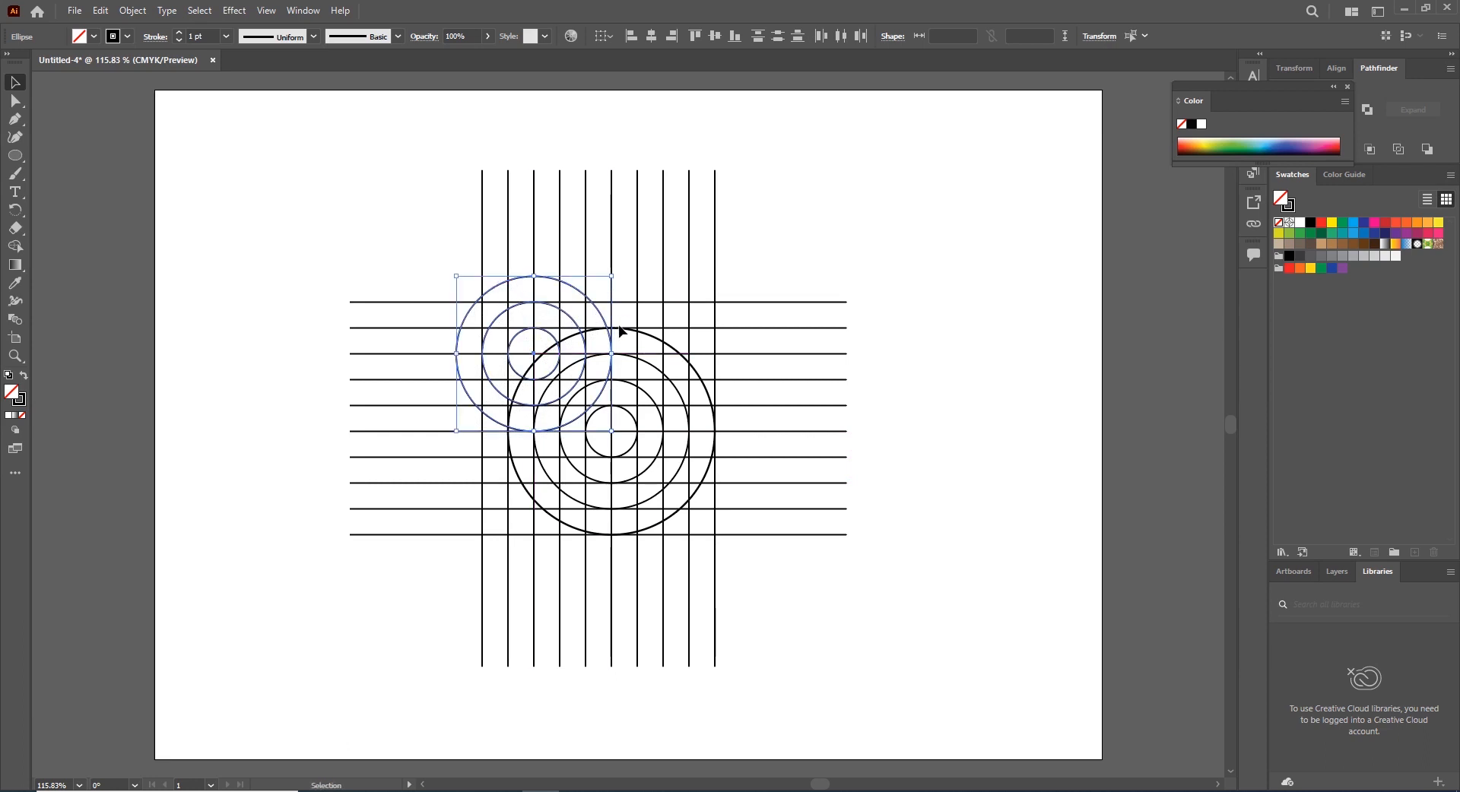
Select the whole construction grid, pick the Shape Builder, and set a FF0000 fill with no stroke
click(375, 220)
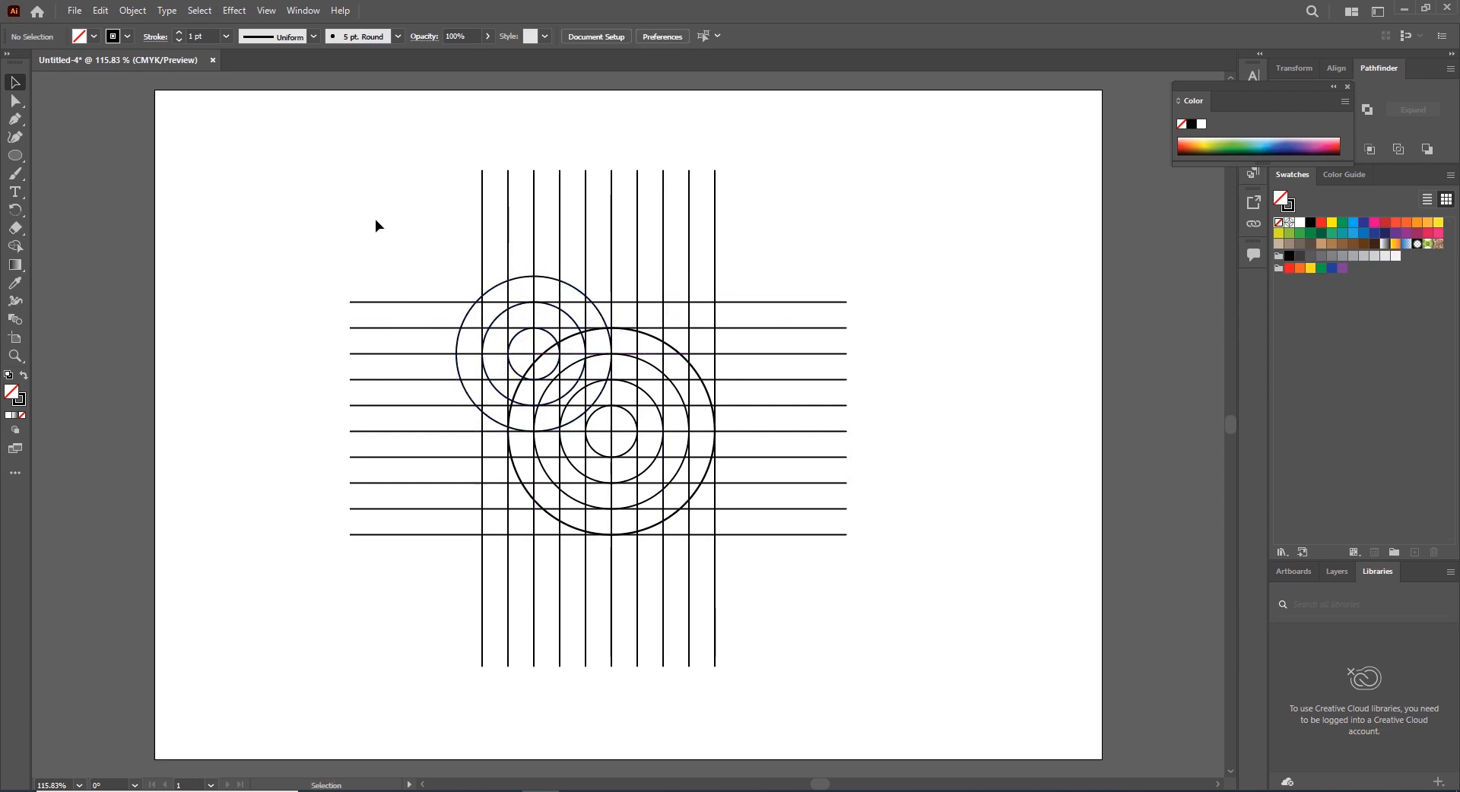
drag(282, 186, 906, 669)
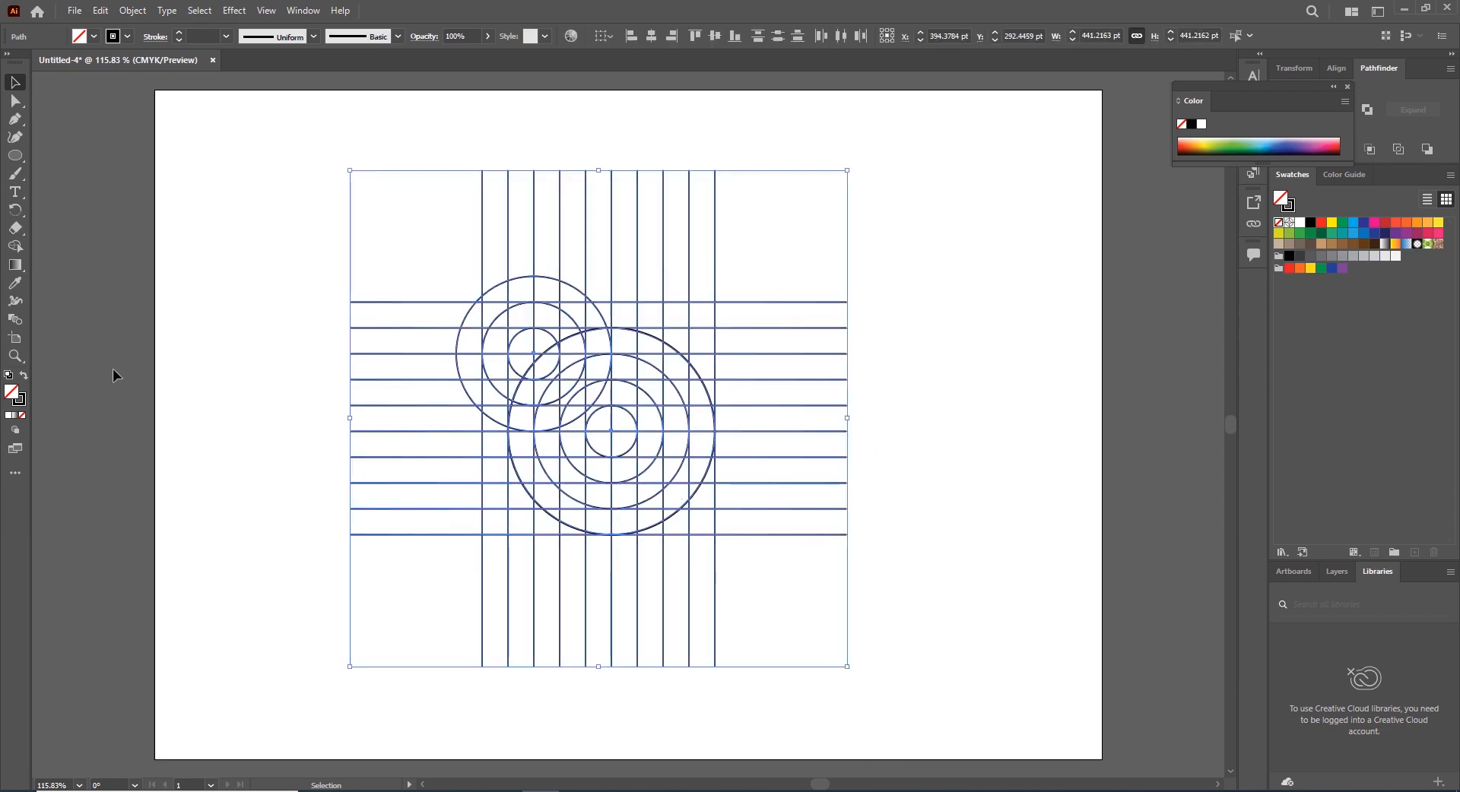
click(15, 246)
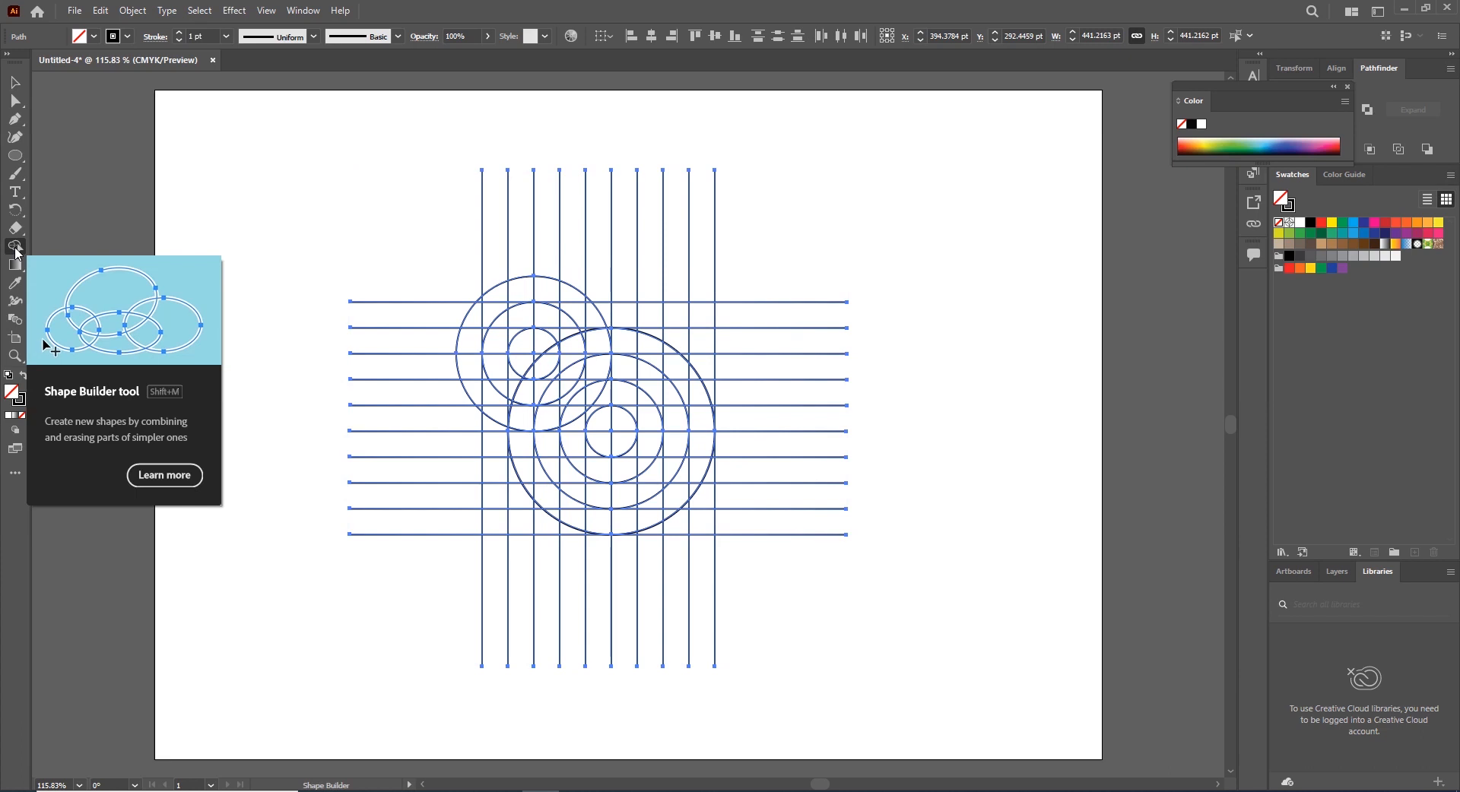
click(24, 378)
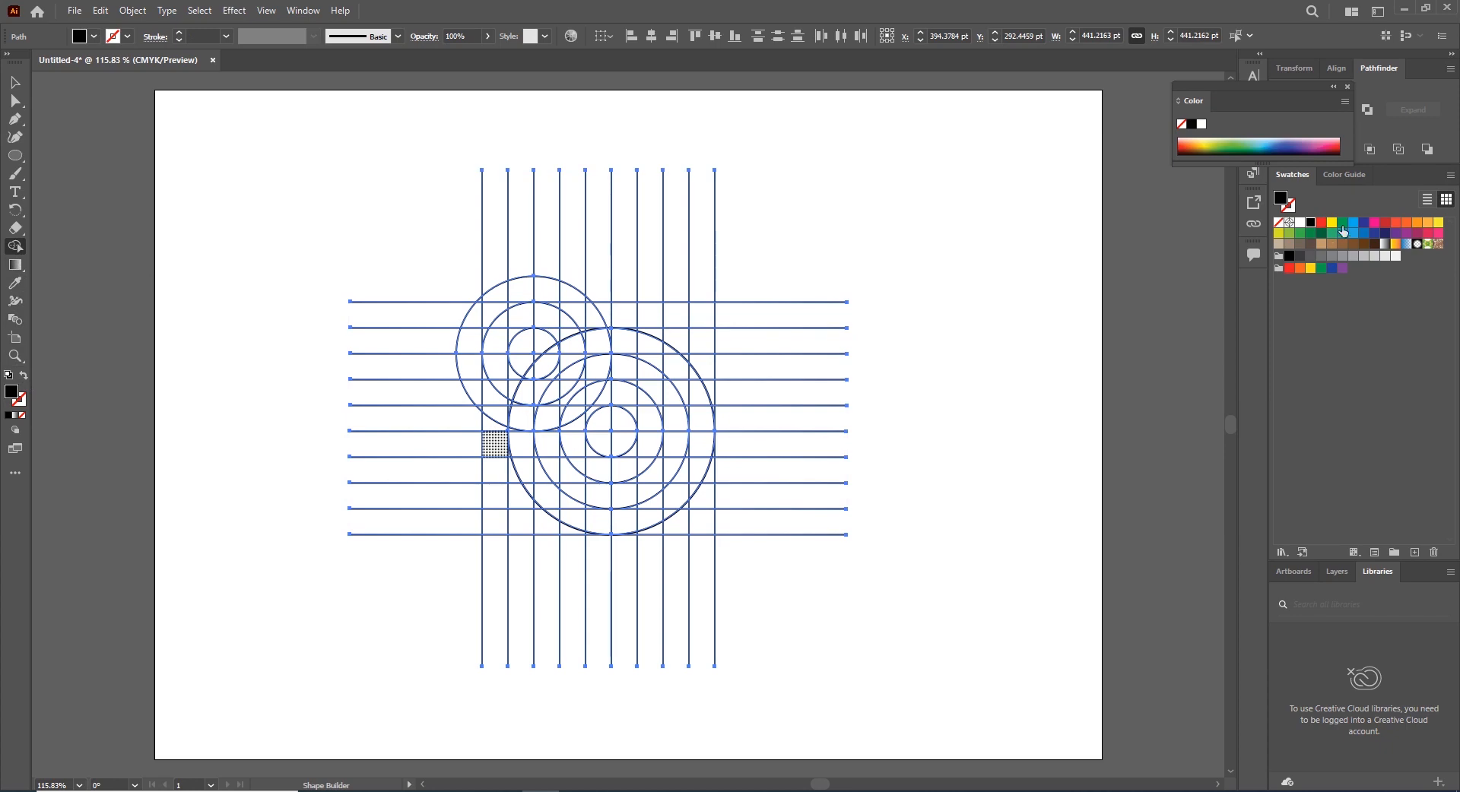
double_click(11, 392)
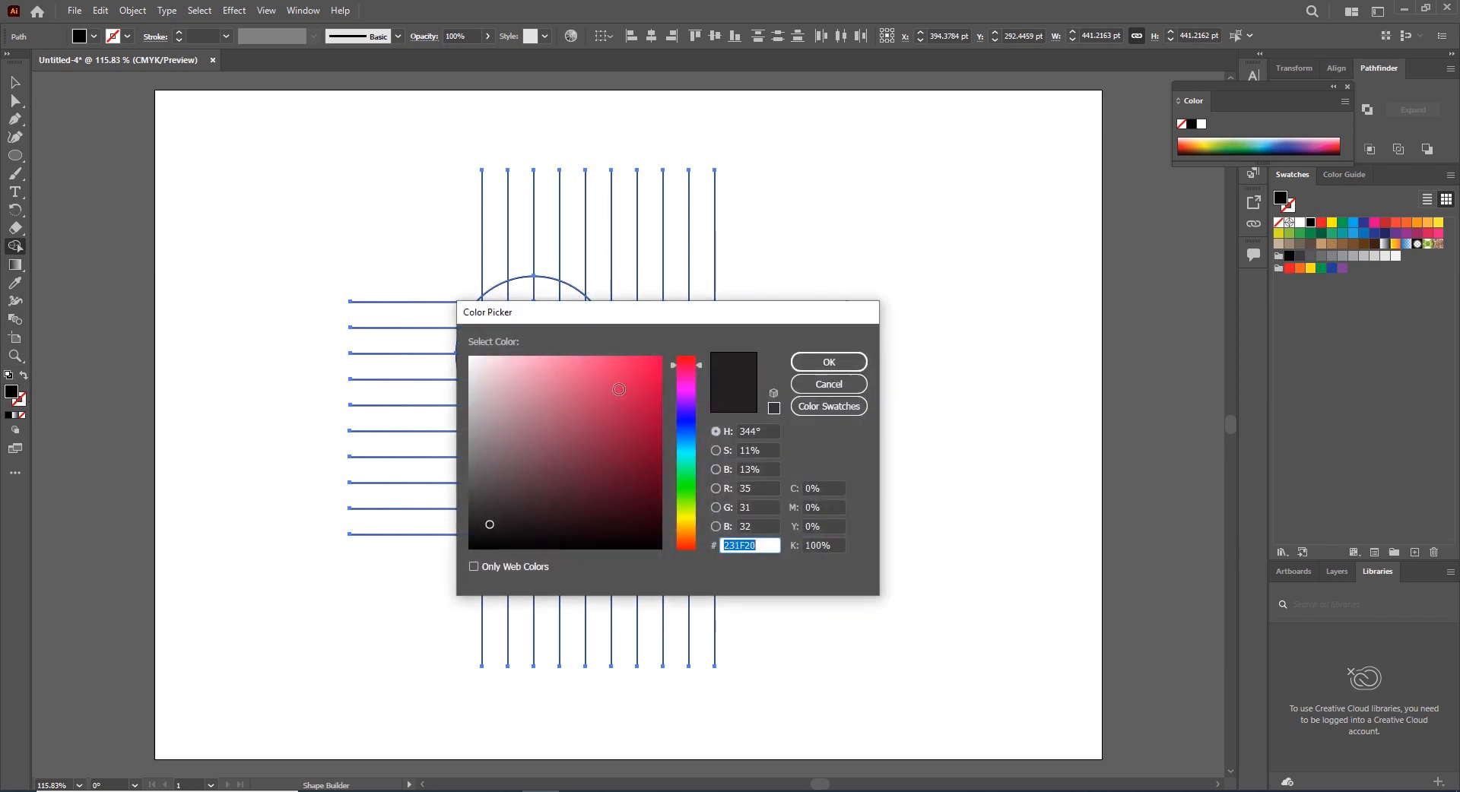
text(FF0000)
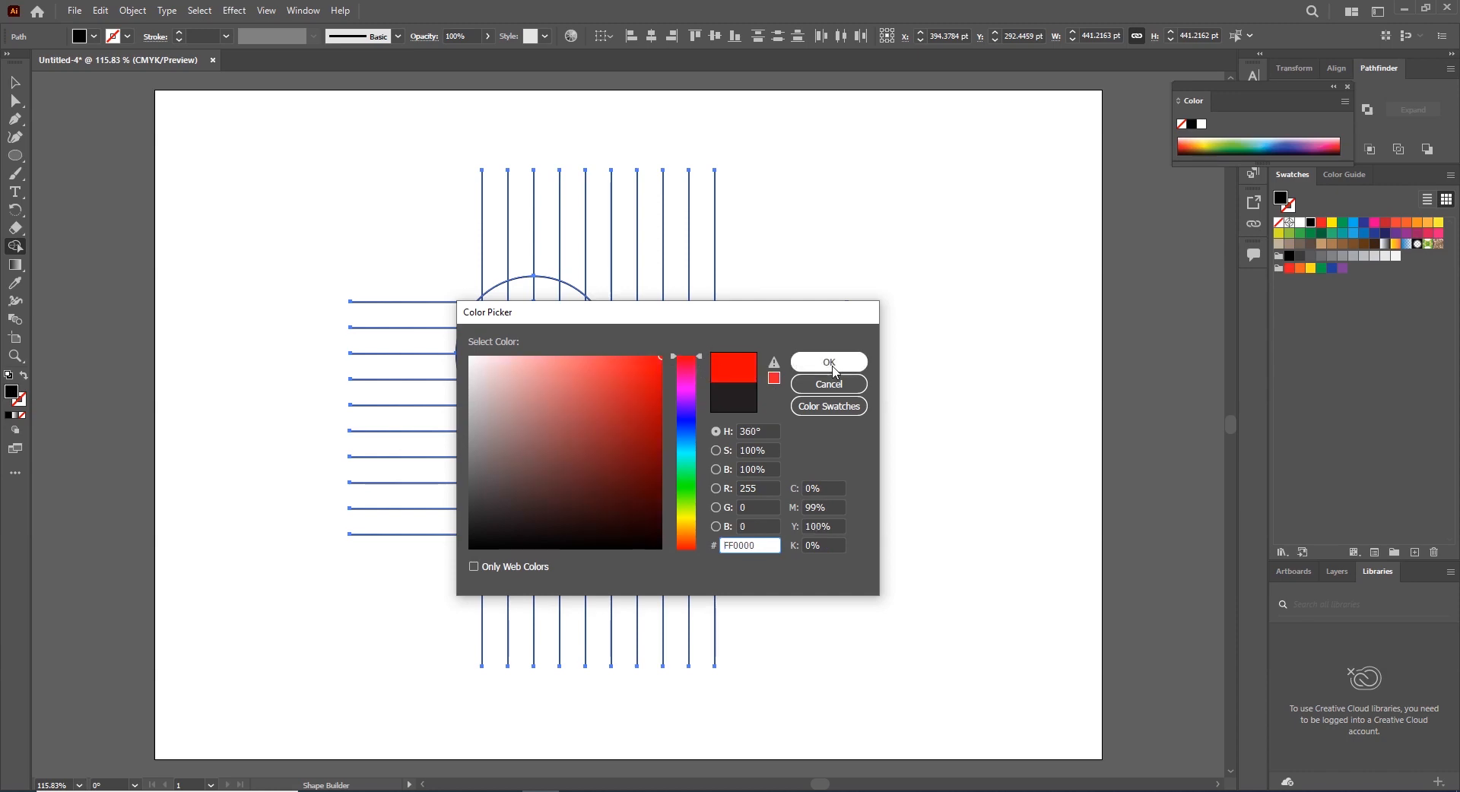
click(831, 363)
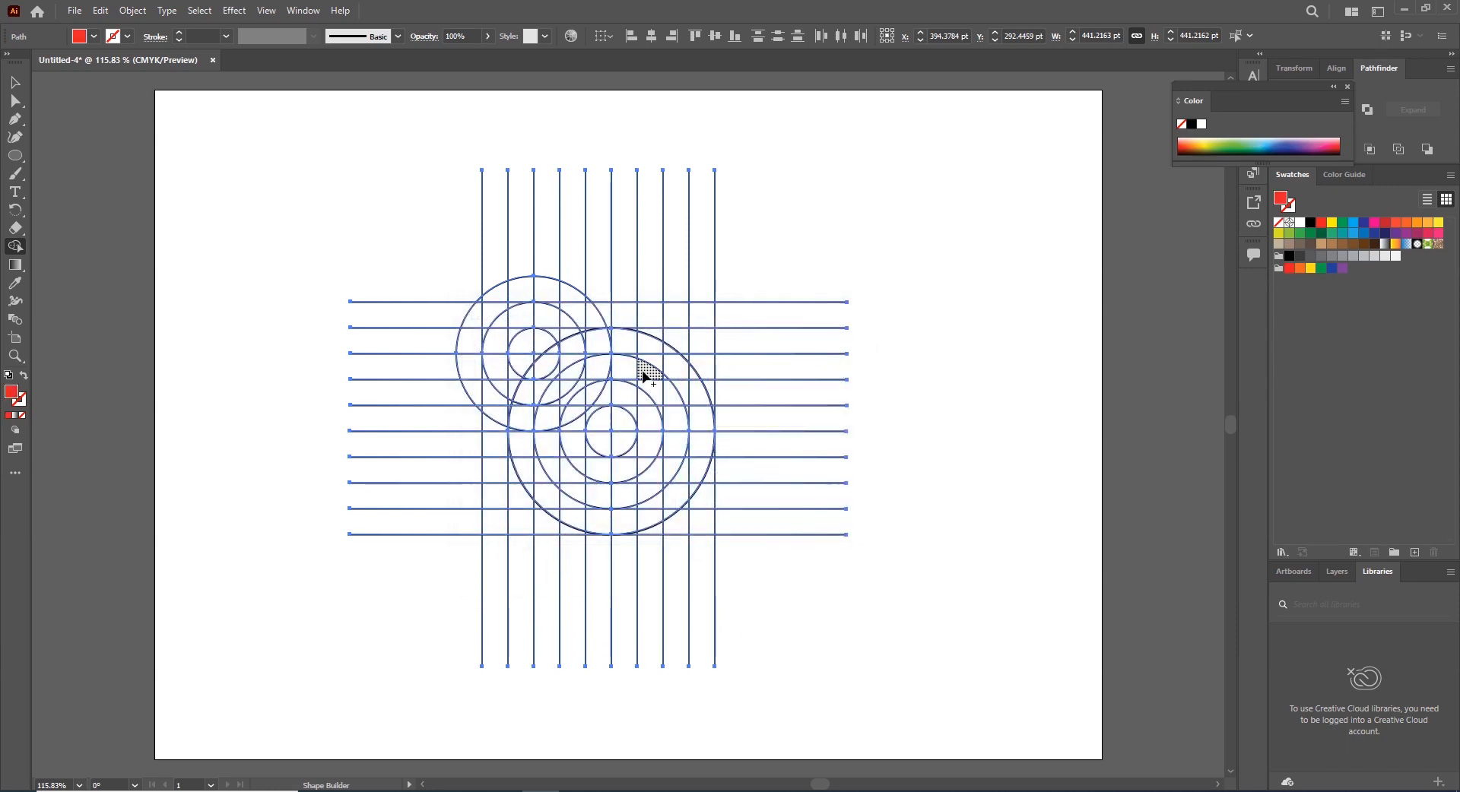
Merge the upper-left grid regions with Shape Builder into the red upper hook of an S shape
key(ctrl+equal)
key(ctrl+equal)
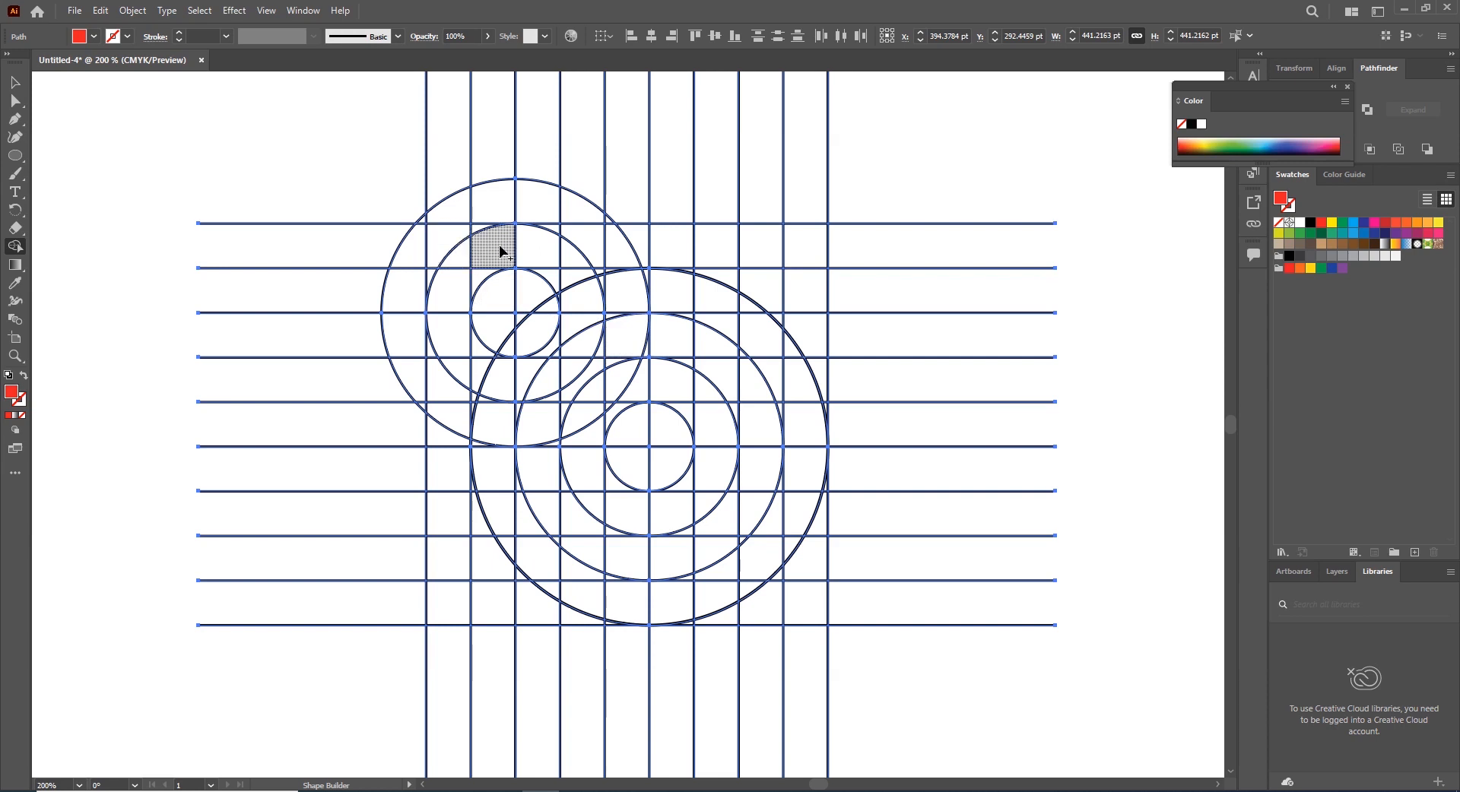
mouse_move(448, 241)
mouse_down()
mouse_move(539, 248)
mouse_move(574, 296)
mouse_up()
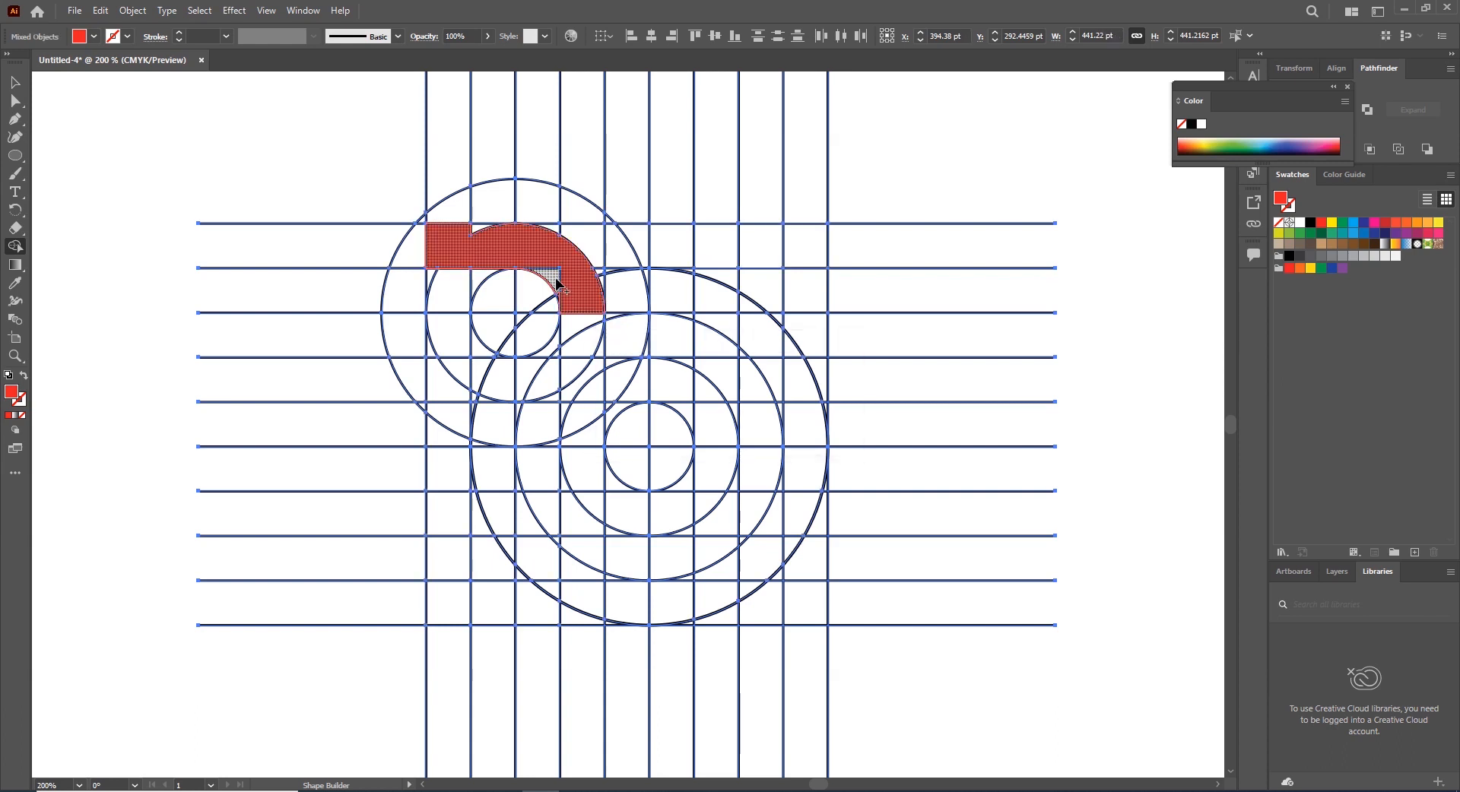
click(482, 235)
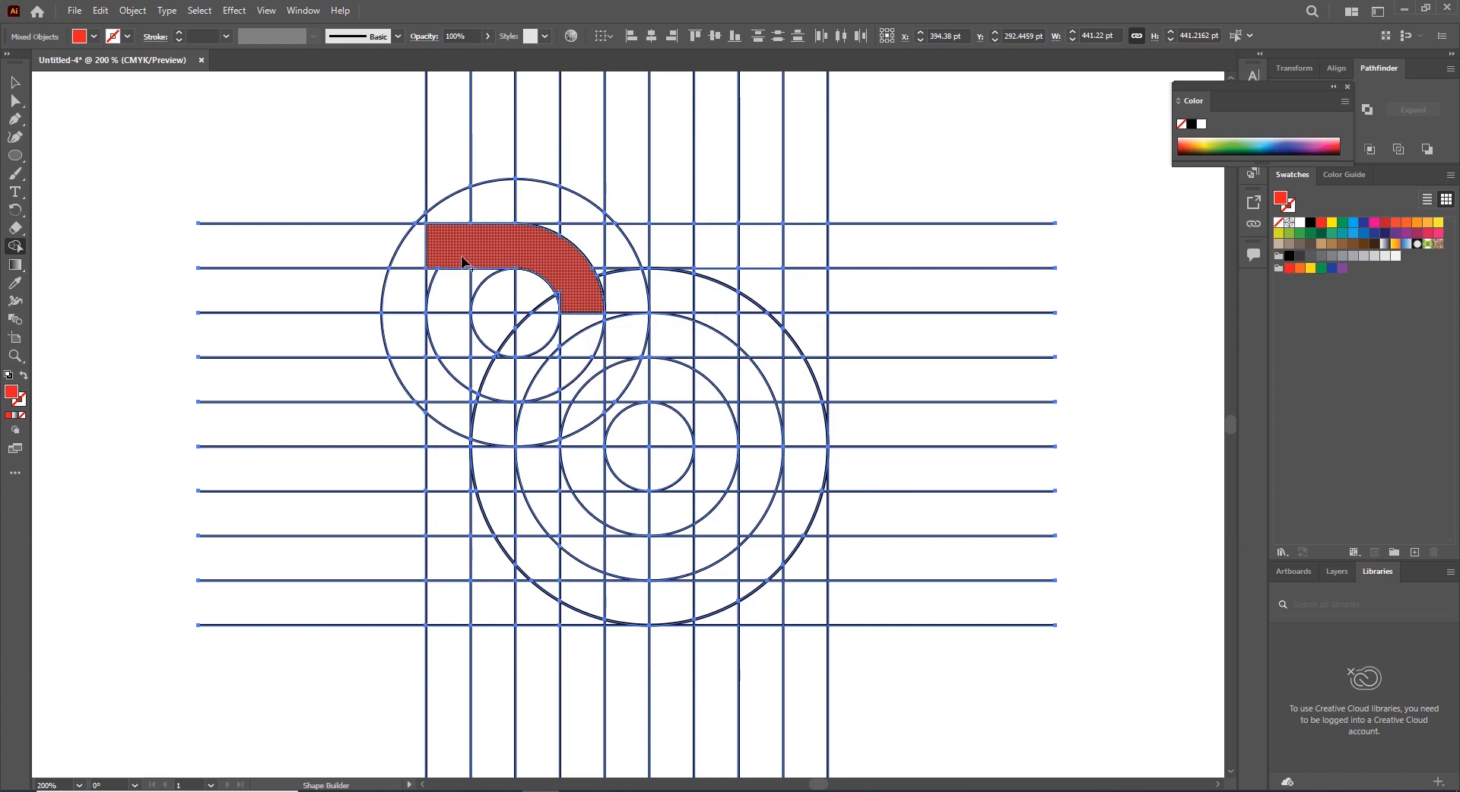
mouse_move(447, 268)
mouse_down()
mouse_move(484, 365)
mouse_move(633, 376)
mouse_move(700, 405)
mouse_move(709, 449)
mouse_move(695, 497)
mouse_move(641, 512)
mouse_move(598, 483)
mouse_up()
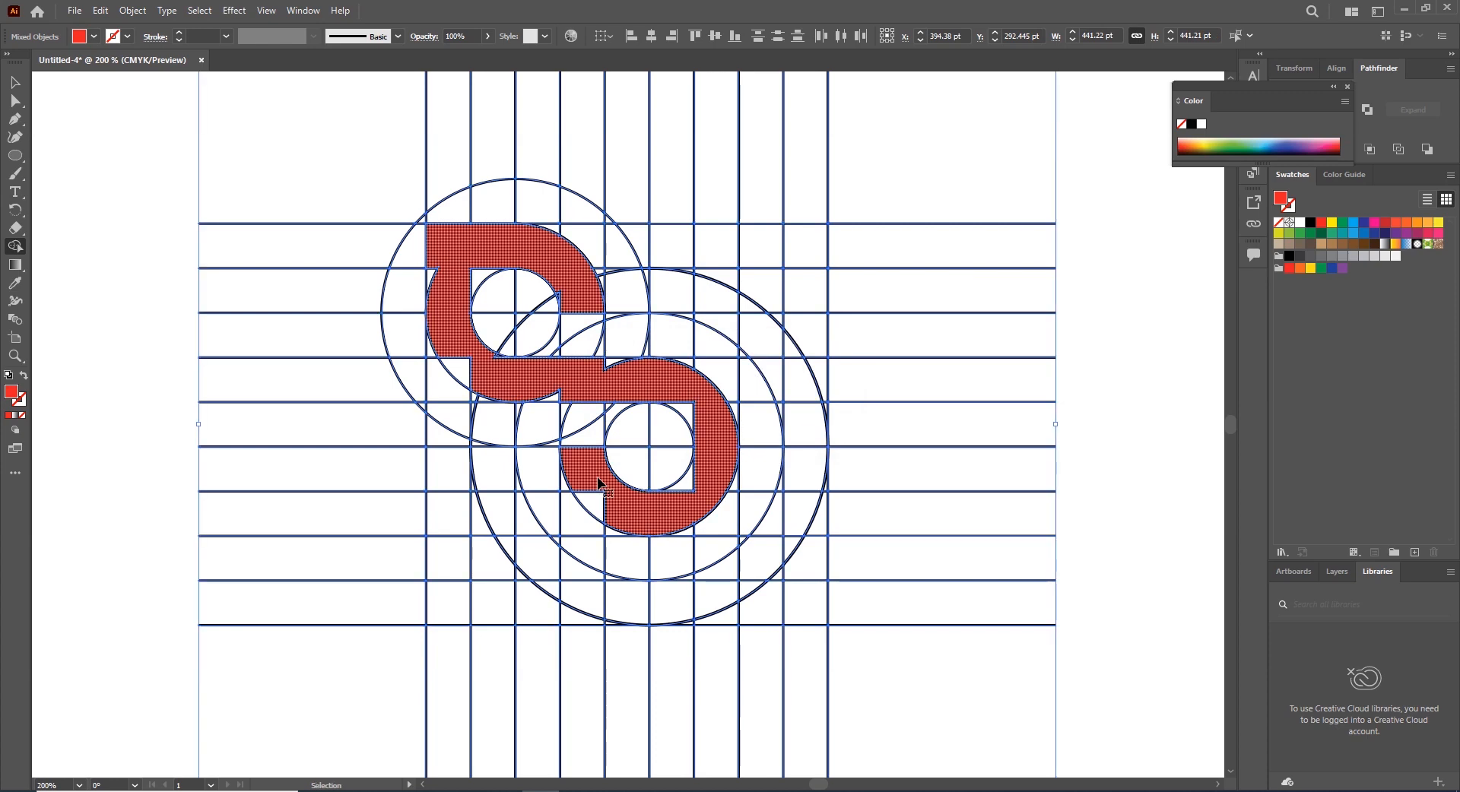
Merge the middle and lower regions into the red shape to complete the S form
key(ctrl+plus)
drag(538, 393, 624, 465)
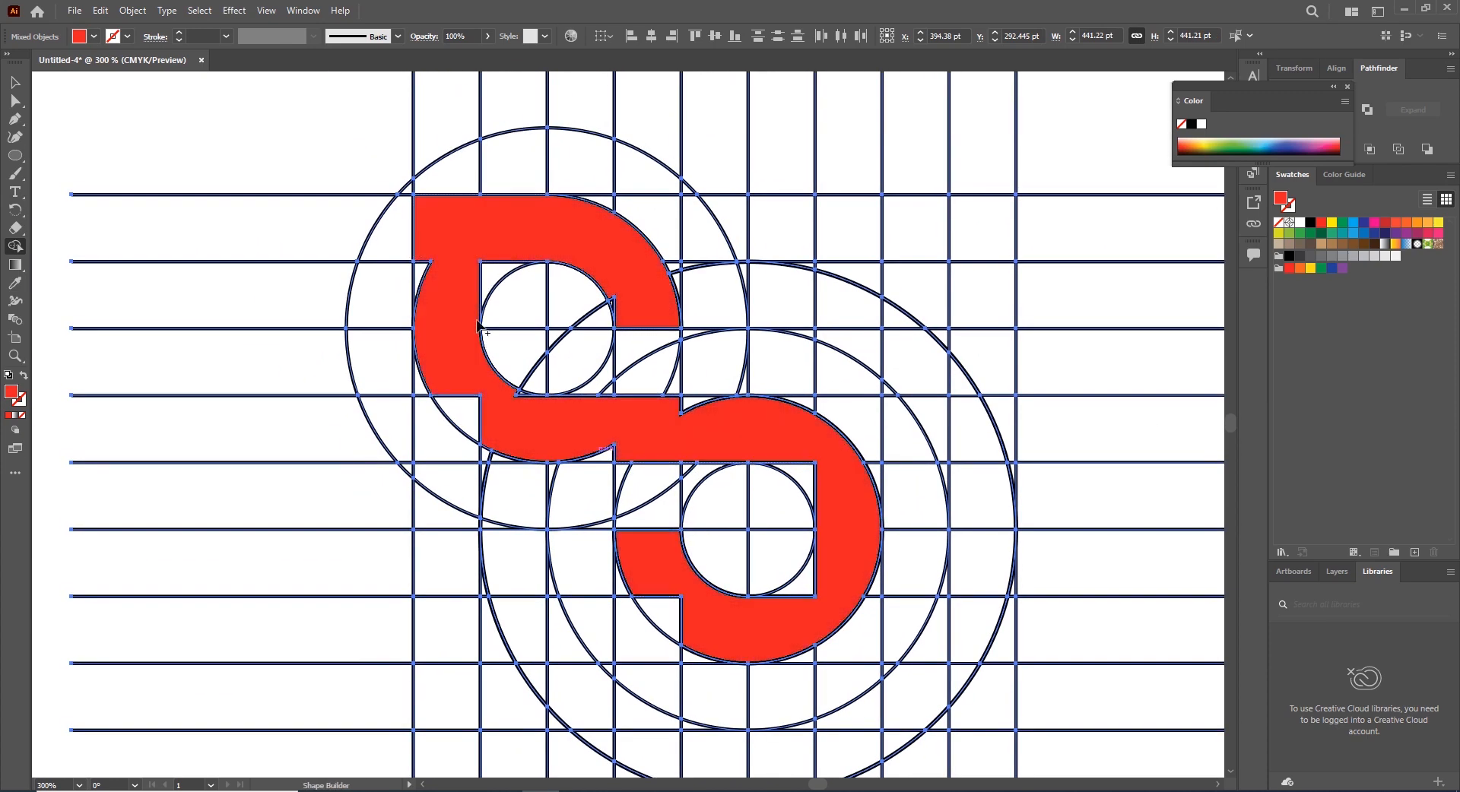
mouse_move(465, 401)
mouse_down()
mouse_move(520, 398)
mouse_move(519, 414)
mouse_move(607, 431)
mouse_move(585, 445)
mouse_move(607, 460)
mouse_move(695, 414)
mouse_up()
drag(799, 417, 794, 478)
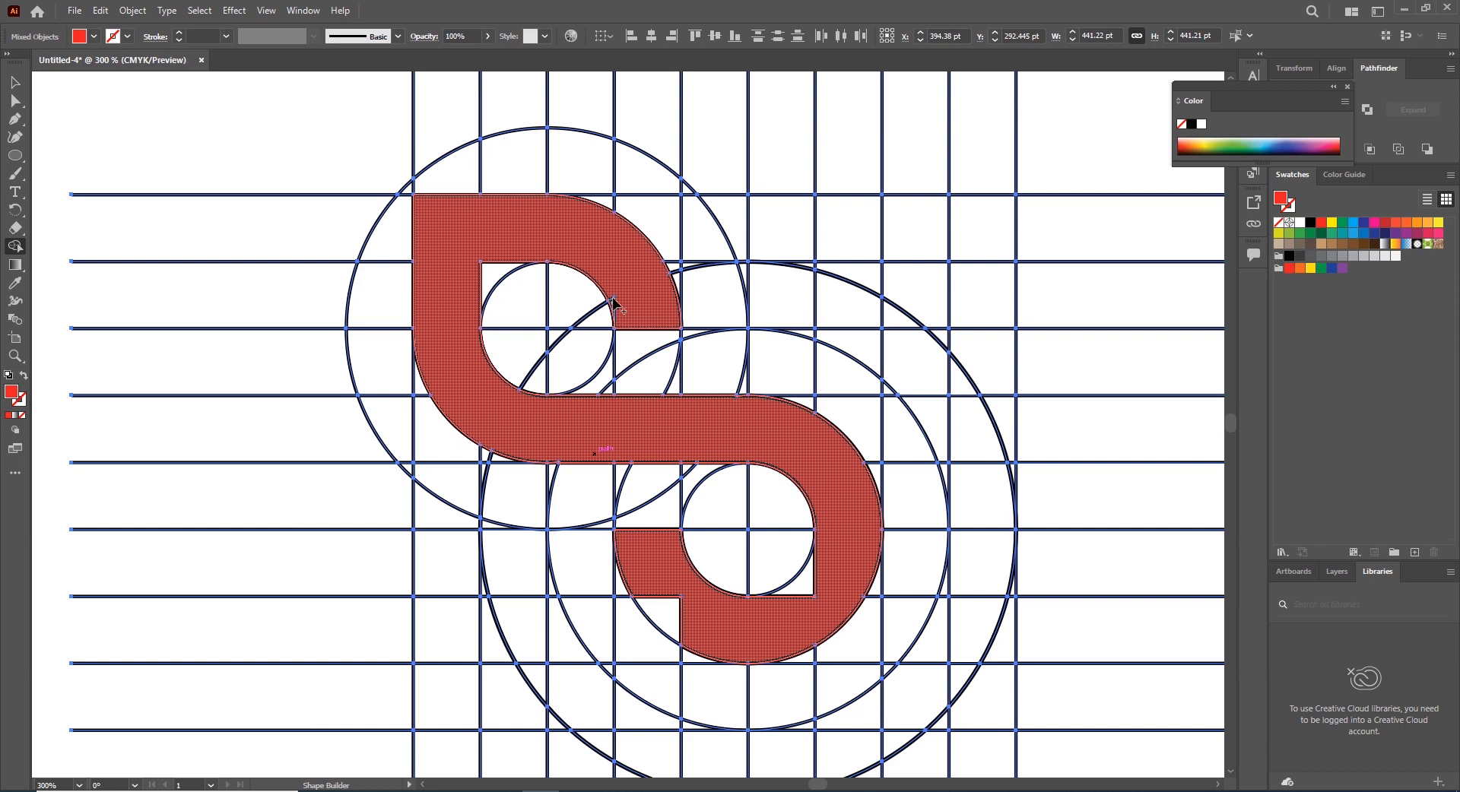
drag(762, 453, 685, 353)
drag(591, 481, 599, 514)
drag(723, 479, 747, 481)
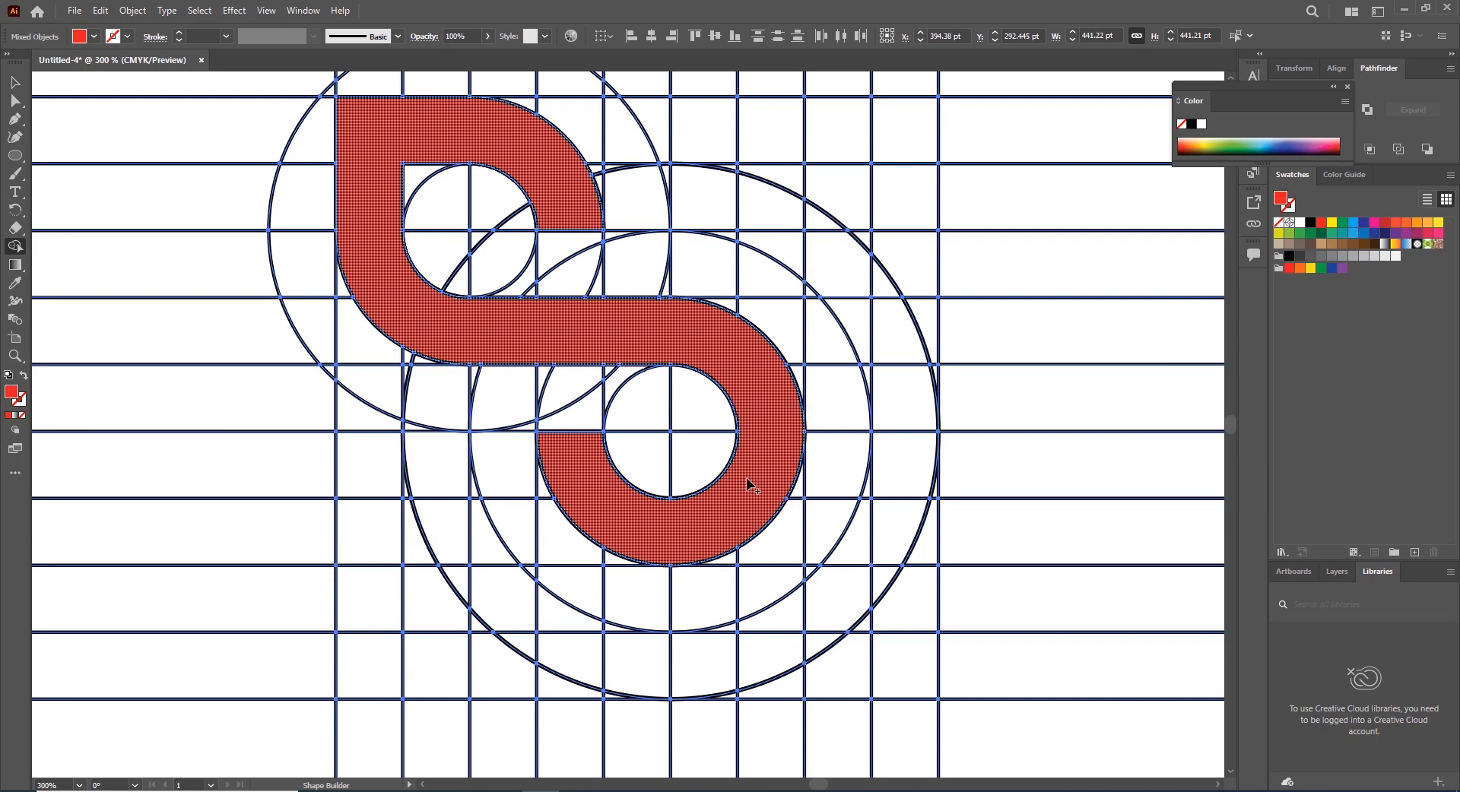
key(v)
drag(748, 485, 749, 487)
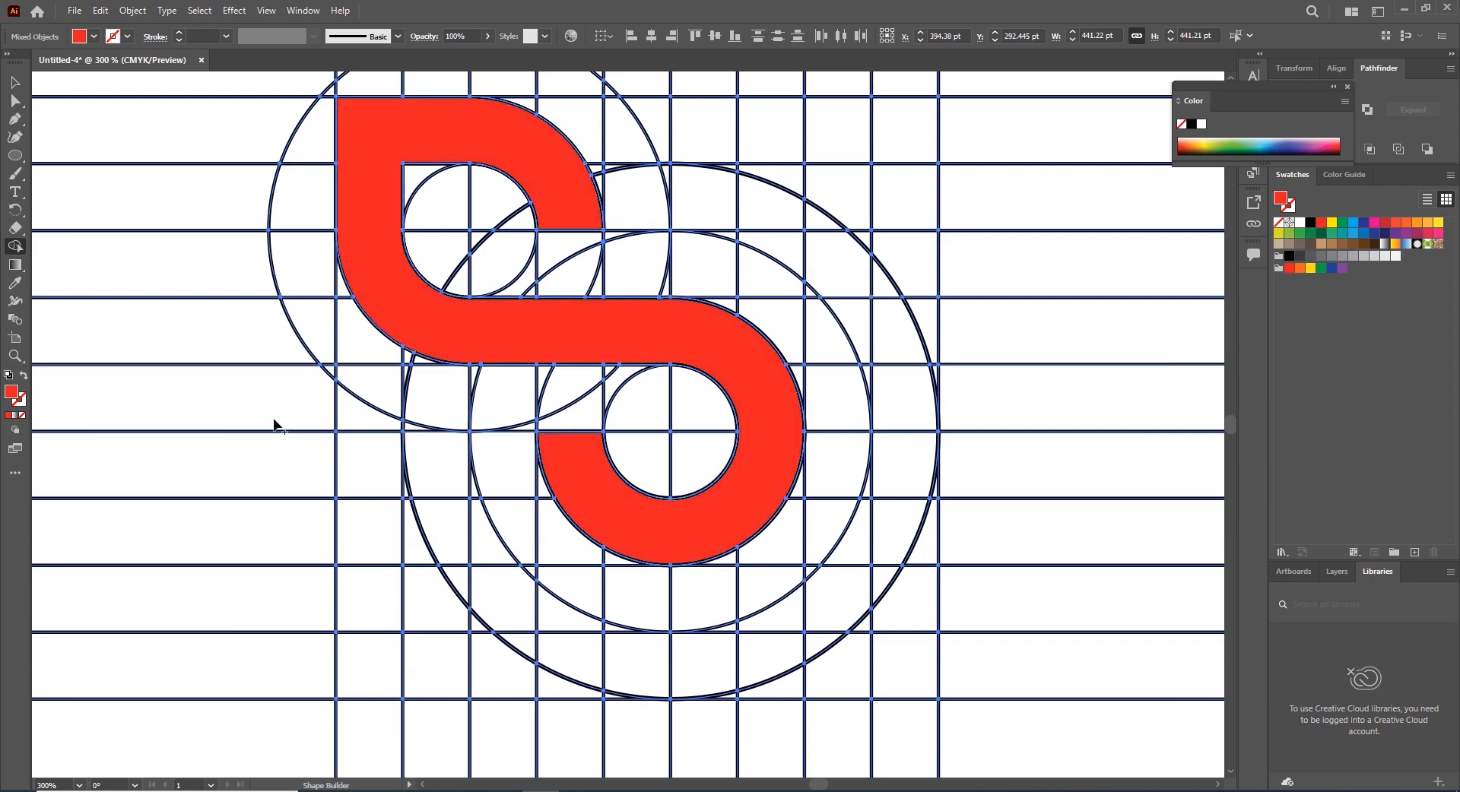
Set the fill to 260AEF and merge the outer ring regions and lower-right corner into a blue arc shape
double_click(12, 392)
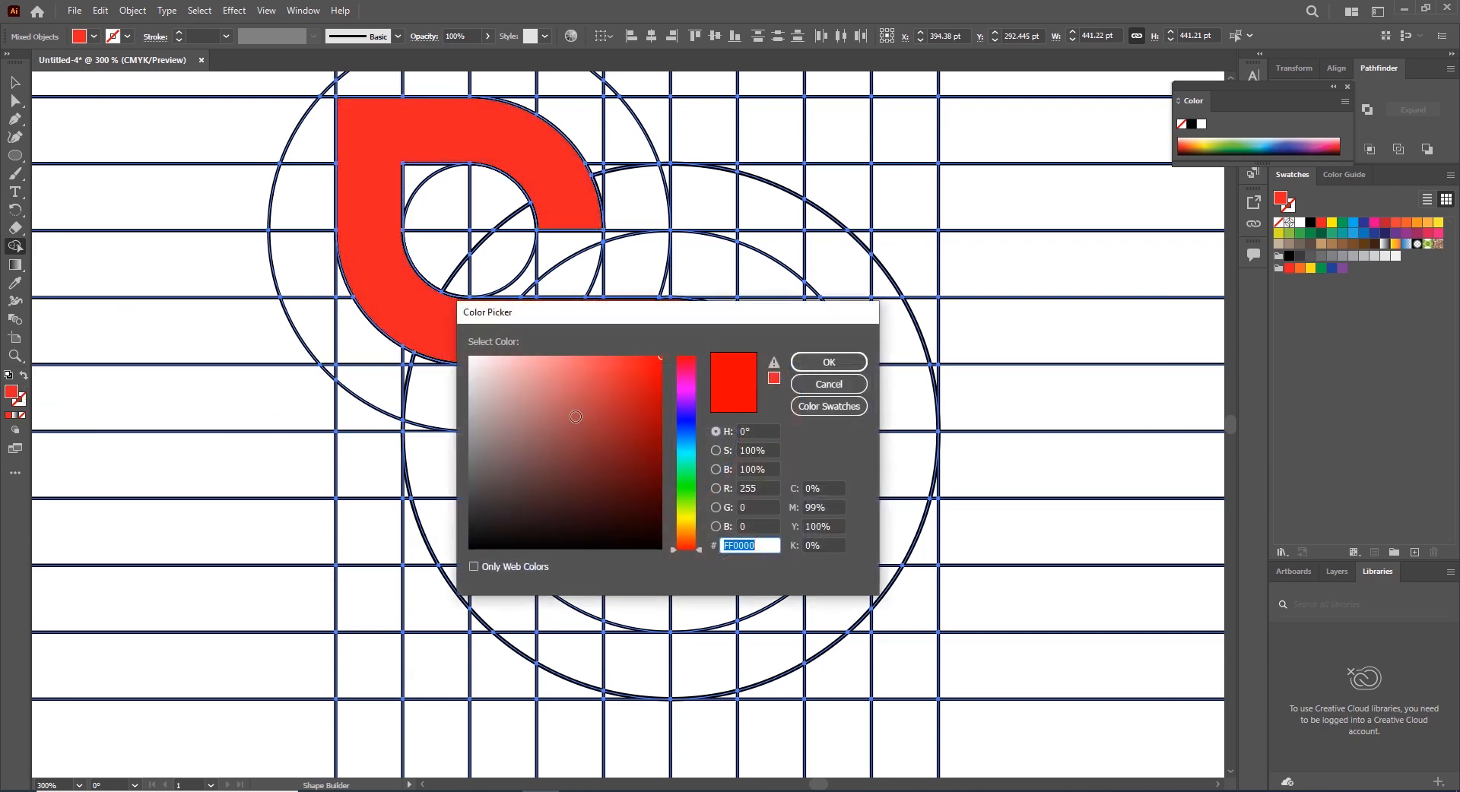
click(678, 416)
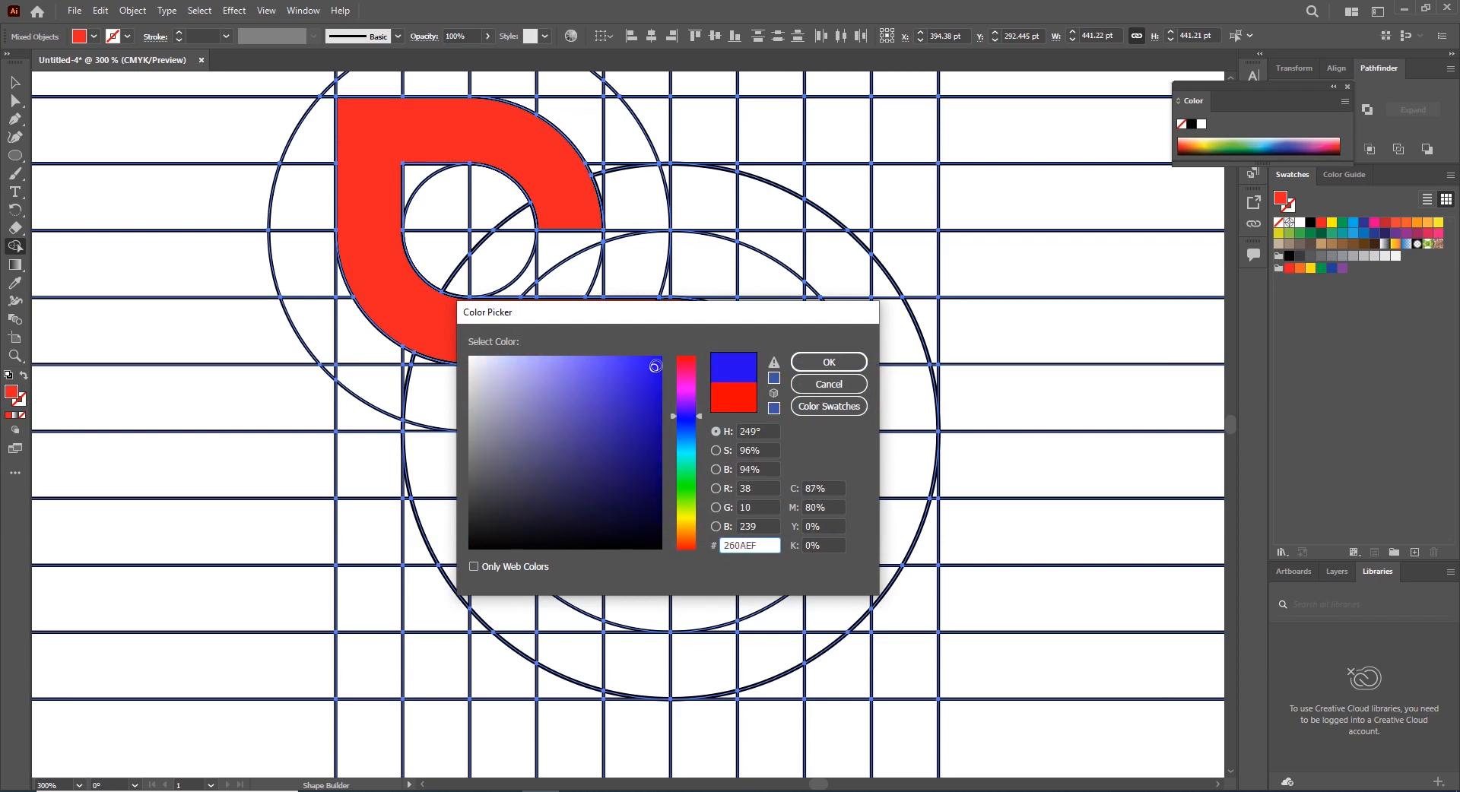
click(812, 367)
key(ctrl+minus)
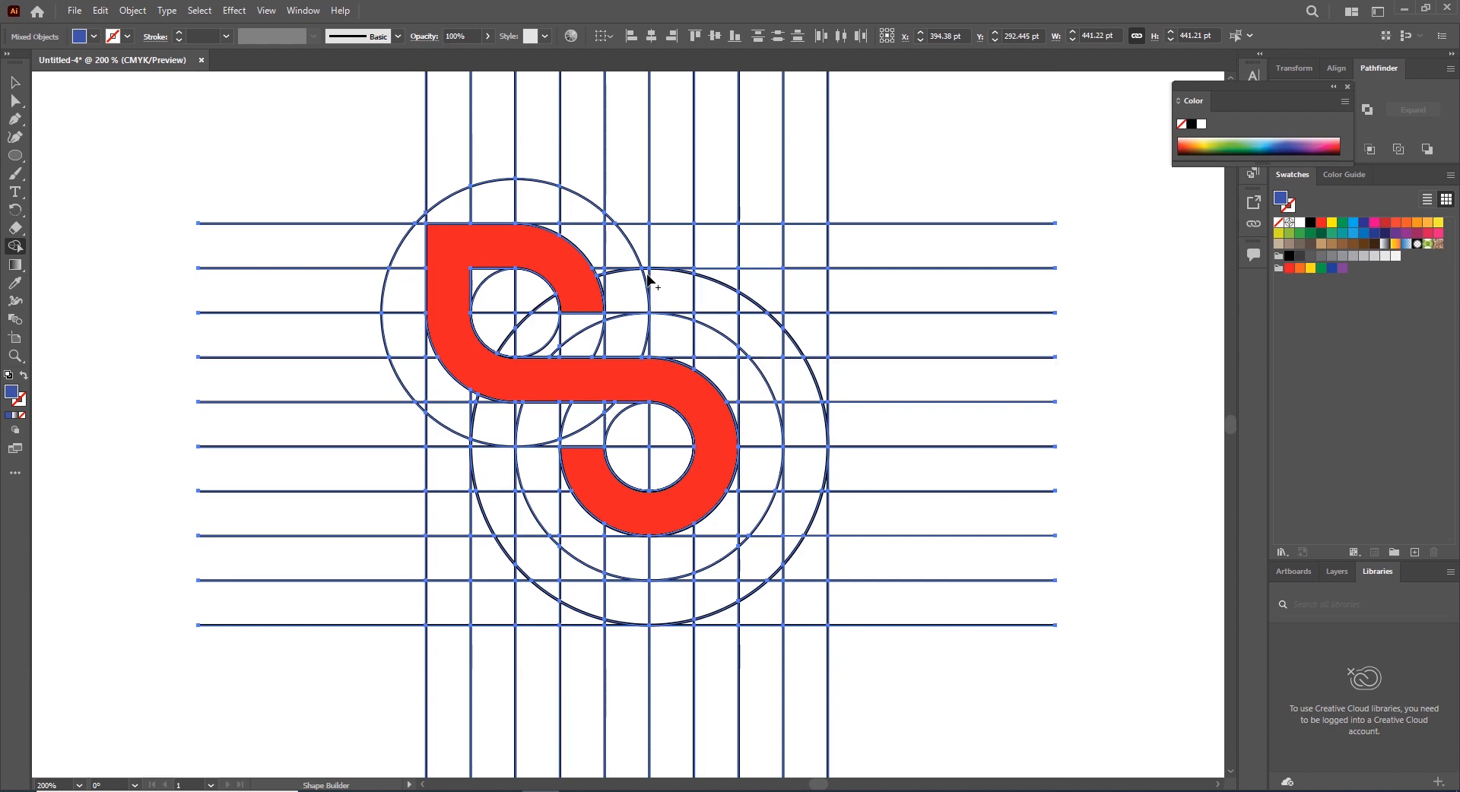
mouse_move(675, 288)
mouse_down()
mouse_move(770, 359)
mouse_move(792, 399)
mouse_up()
mouse_move(758, 327)
mouse_down()
mouse_move(799, 386)
mouse_move(816, 554)
mouse_move(812, 599)
mouse_move(758, 612)
mouse_move(788, 523)
mouse_up()
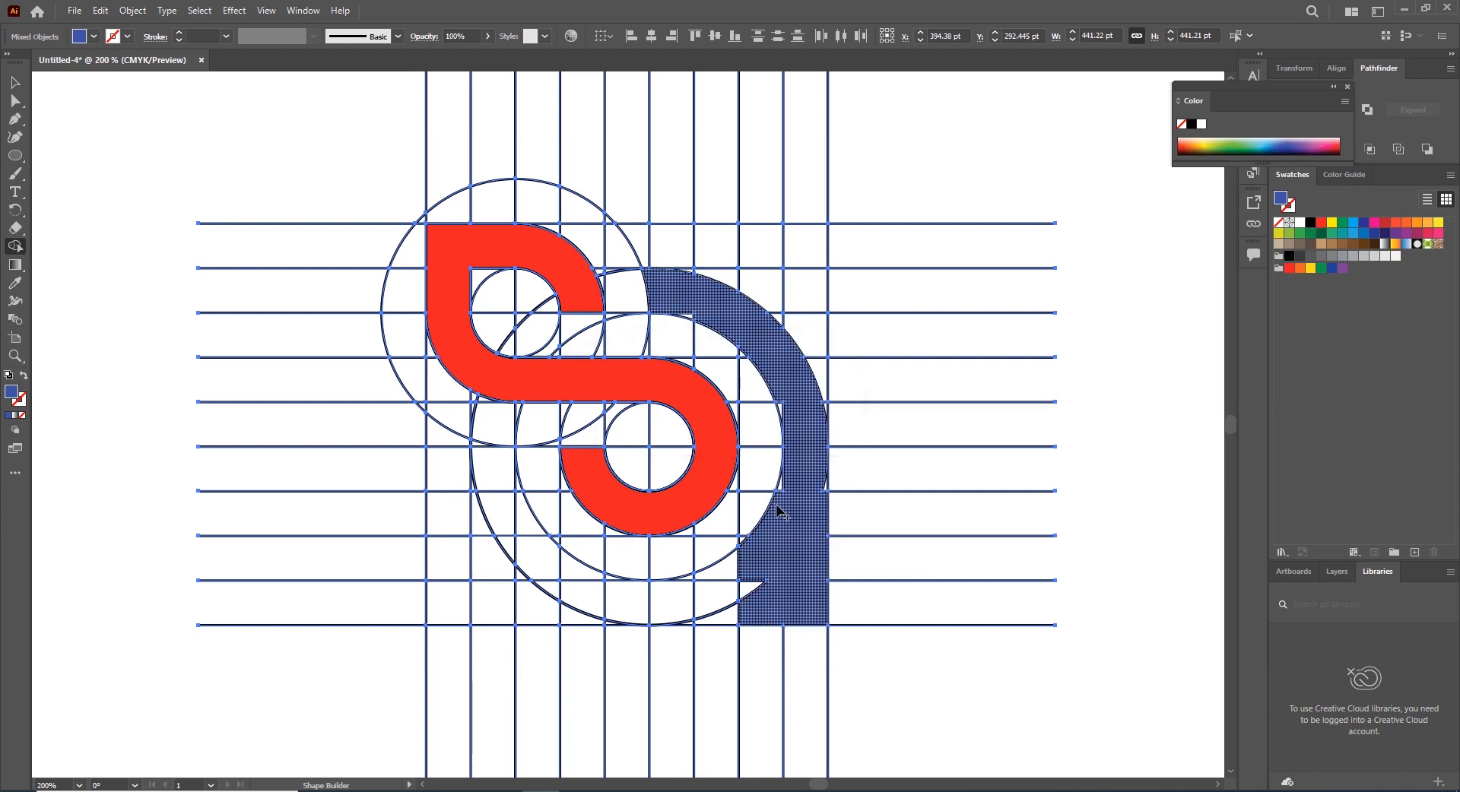
mouse_move(747, 572)
mouse_down()
mouse_move(720, 598)
mouse_move(616, 603)
mouse_move(570, 578)
mouse_move(502, 479)
mouse_up()
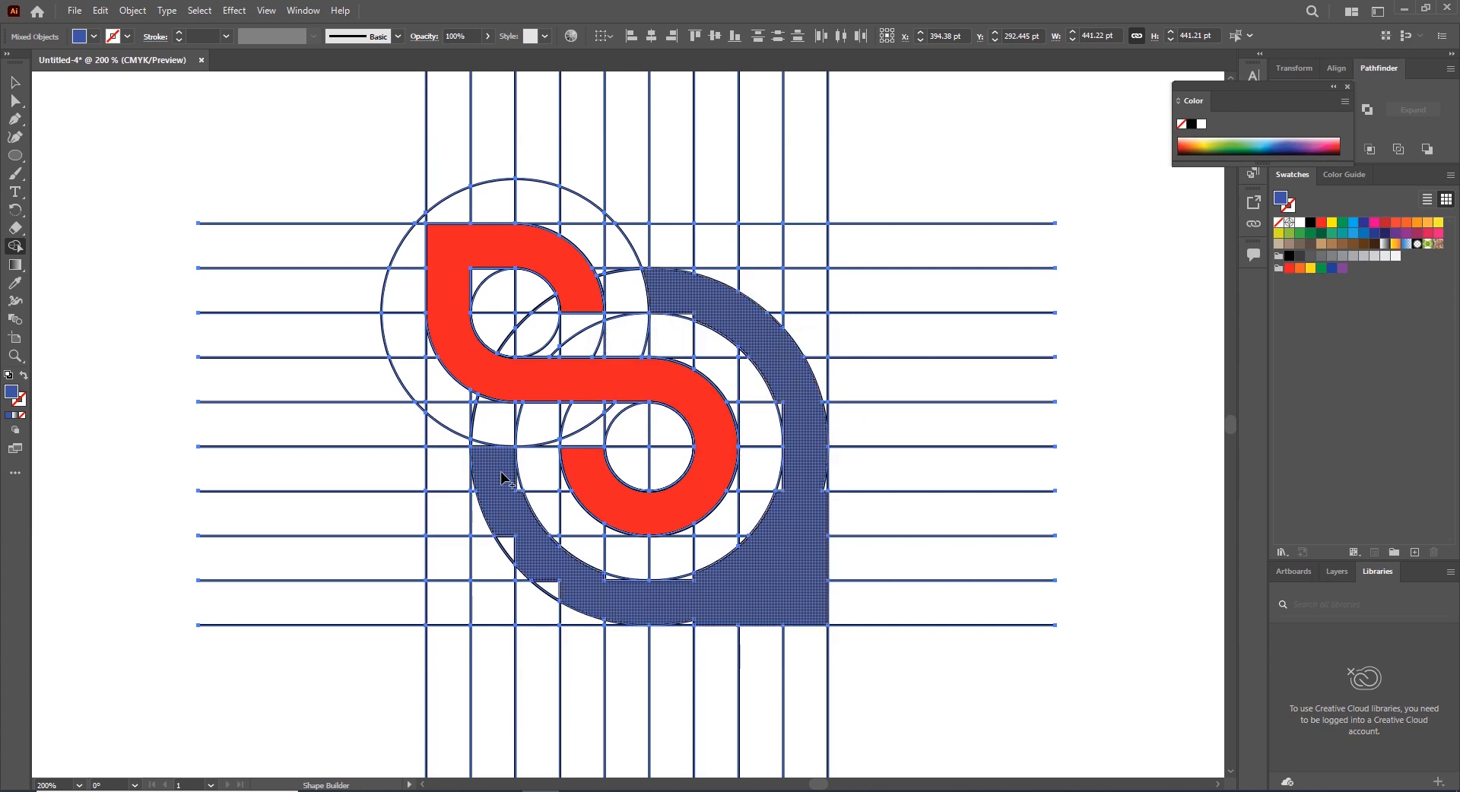
key(ctrl+plus)
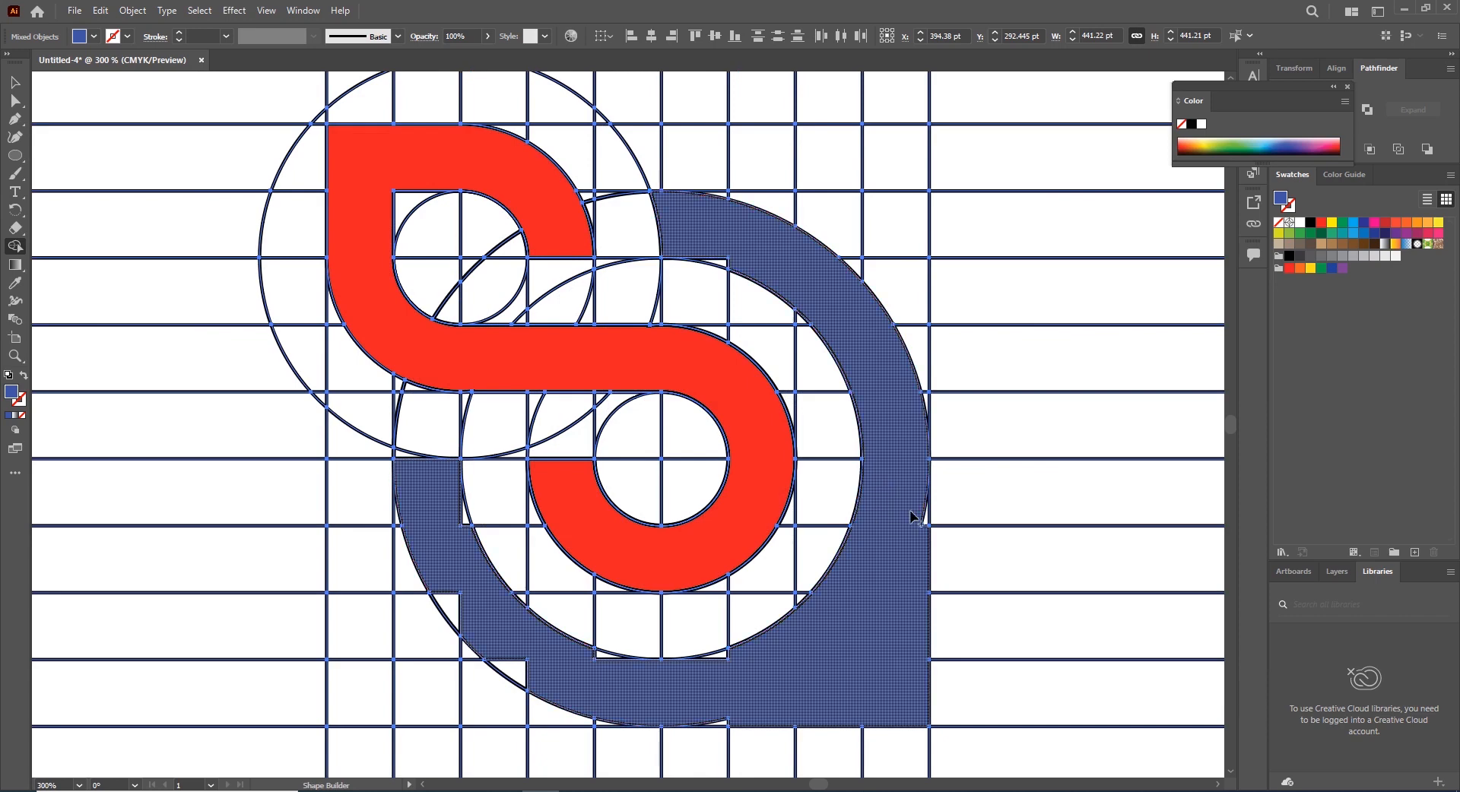
drag(924, 505, 883, 557)
mouse_move(615, 697)
mouse_down()
mouse_move(600, 662)
mouse_move(523, 674)
mouse_move(453, 603)
mouse_move(475, 543)
mouse_move(435, 517)
mouse_move(461, 450)
mouse_move(417, 467)
mouse_move(407, 455)
mouse_up()
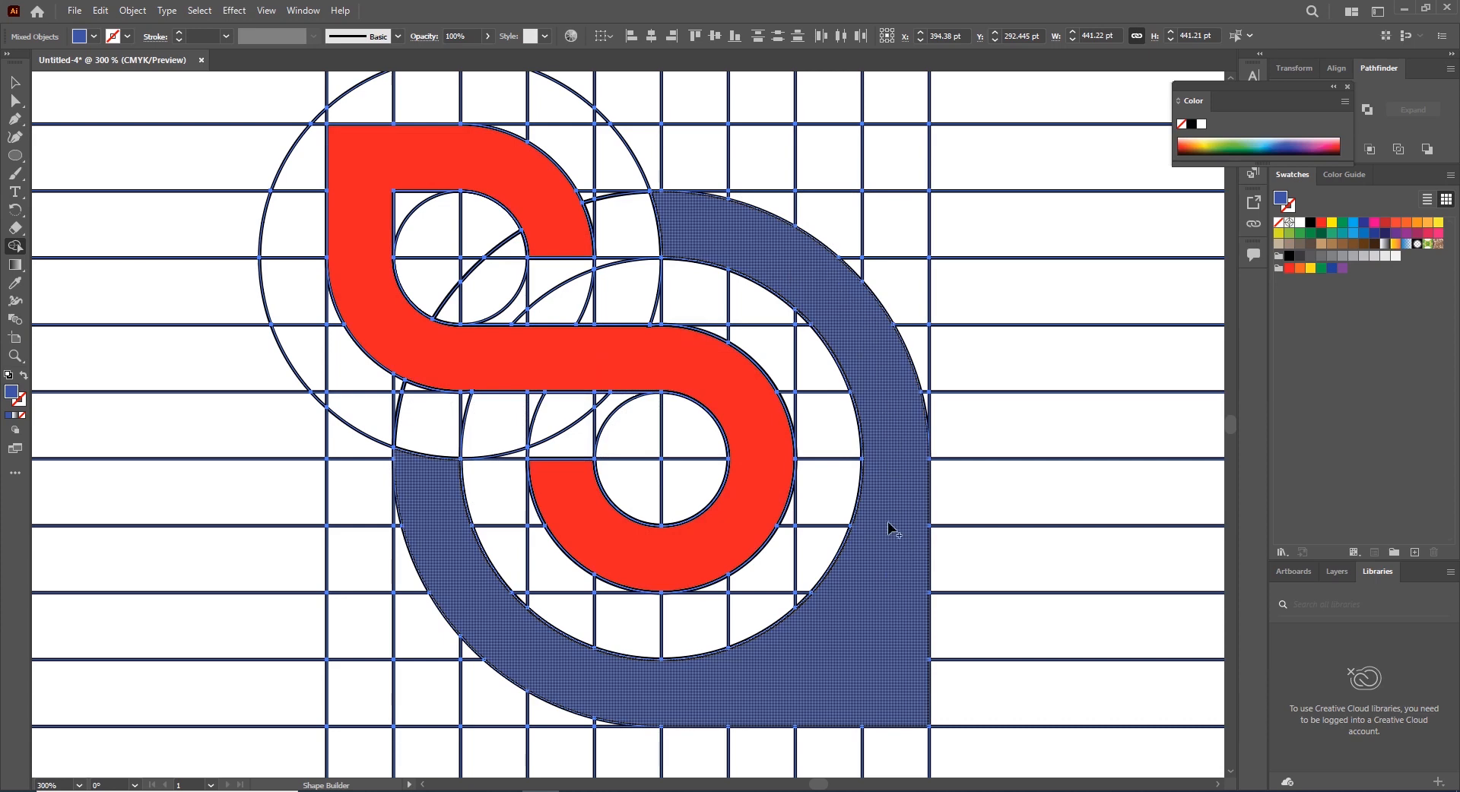
Select the red S and the blue shape together and cut them
key(ctrl+minus)
key(ctrl+minus)
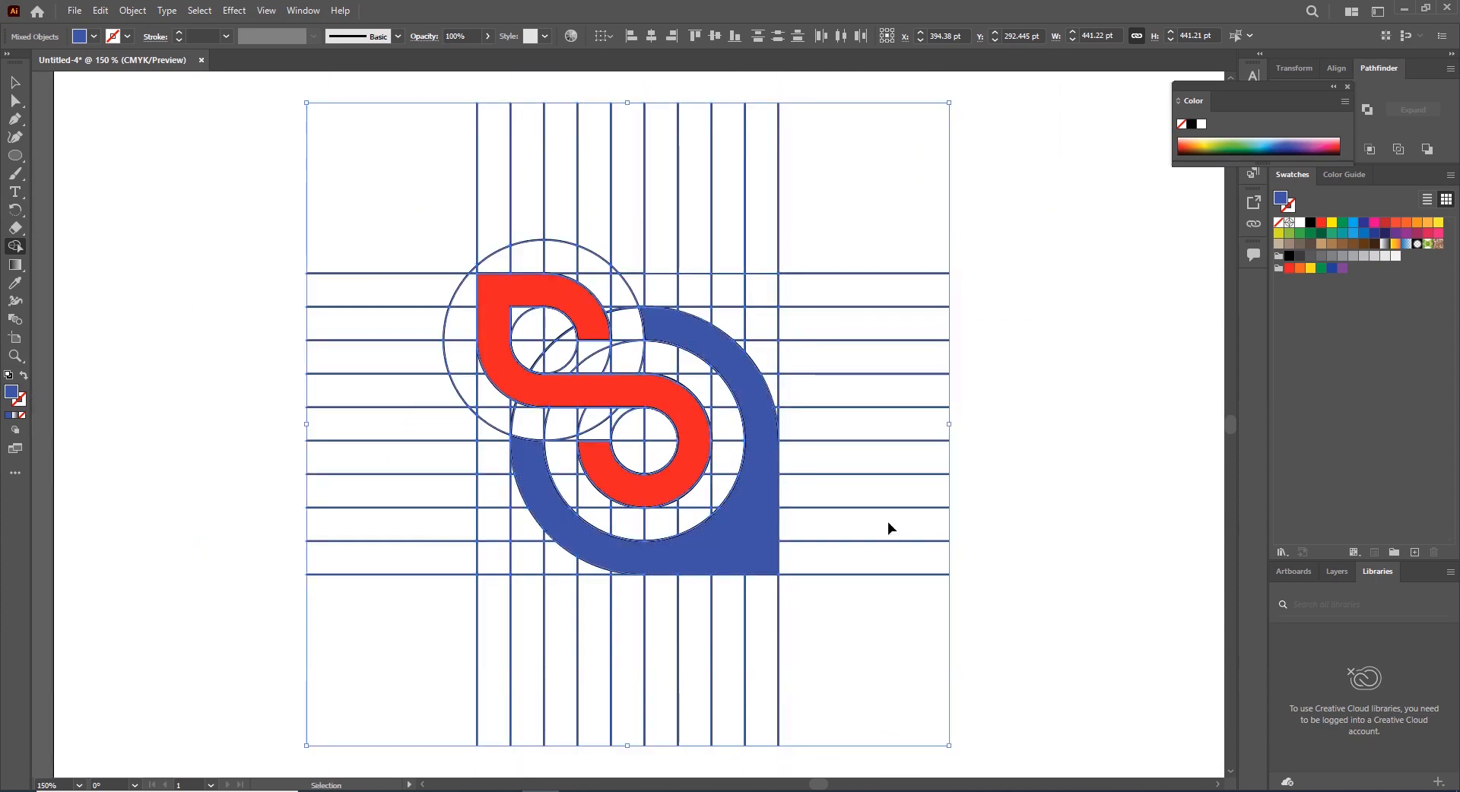
key(ctrl)
key(ctrl+minus)
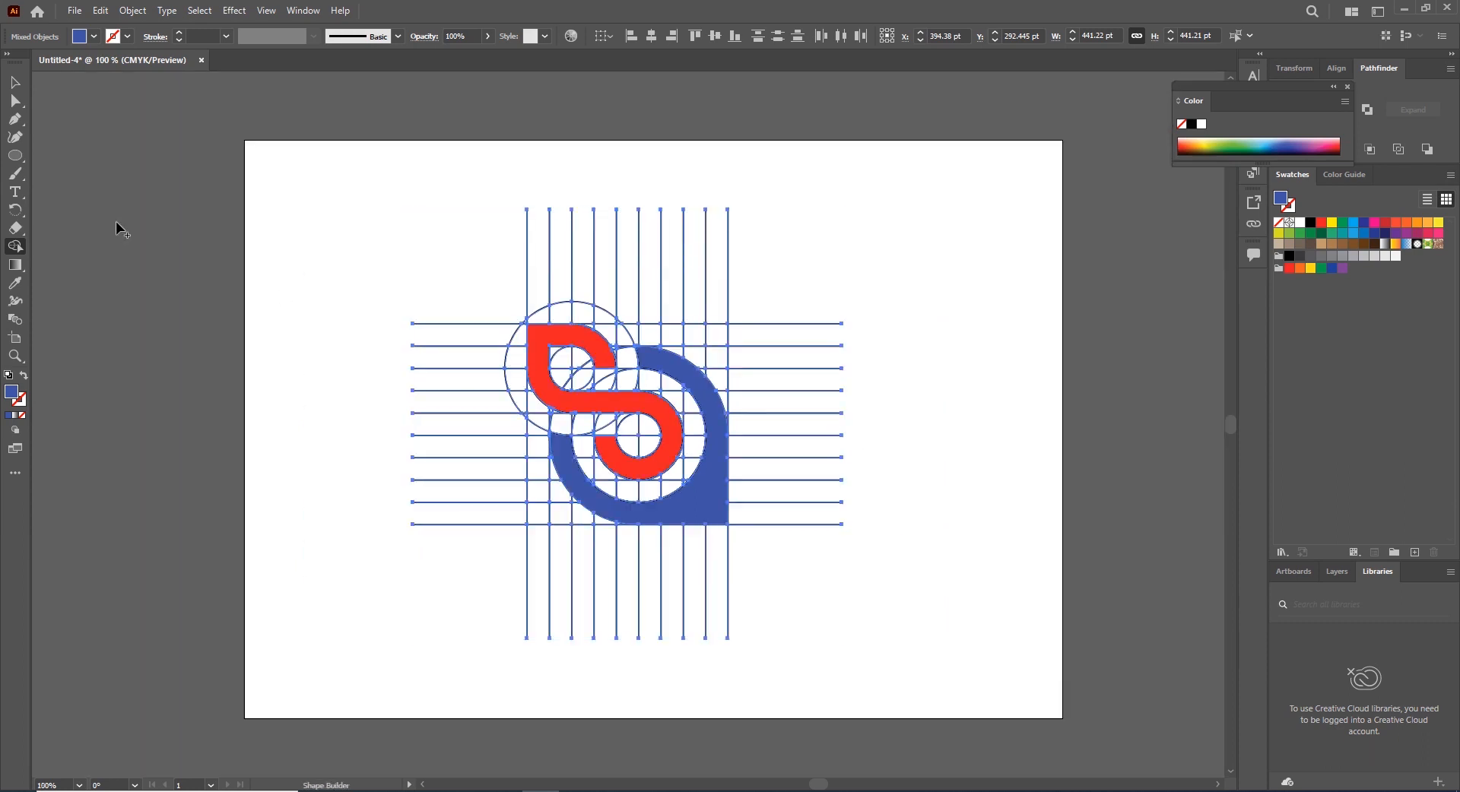
click(25, 356)
drag(208, 111, 235, 292)
drag(684, 320, 629, 279)
click(17, 82)
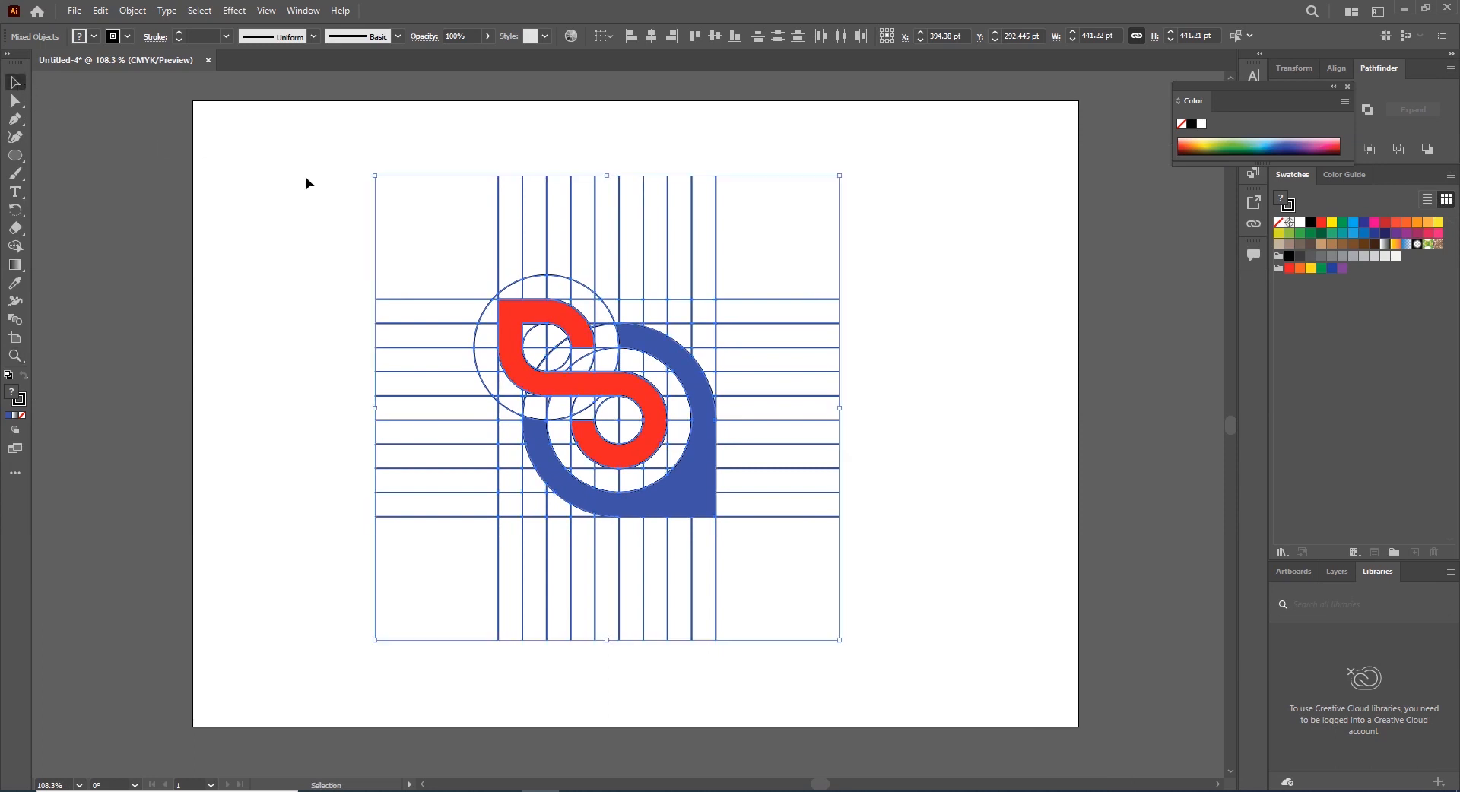
click(289, 182)
click(636, 392)
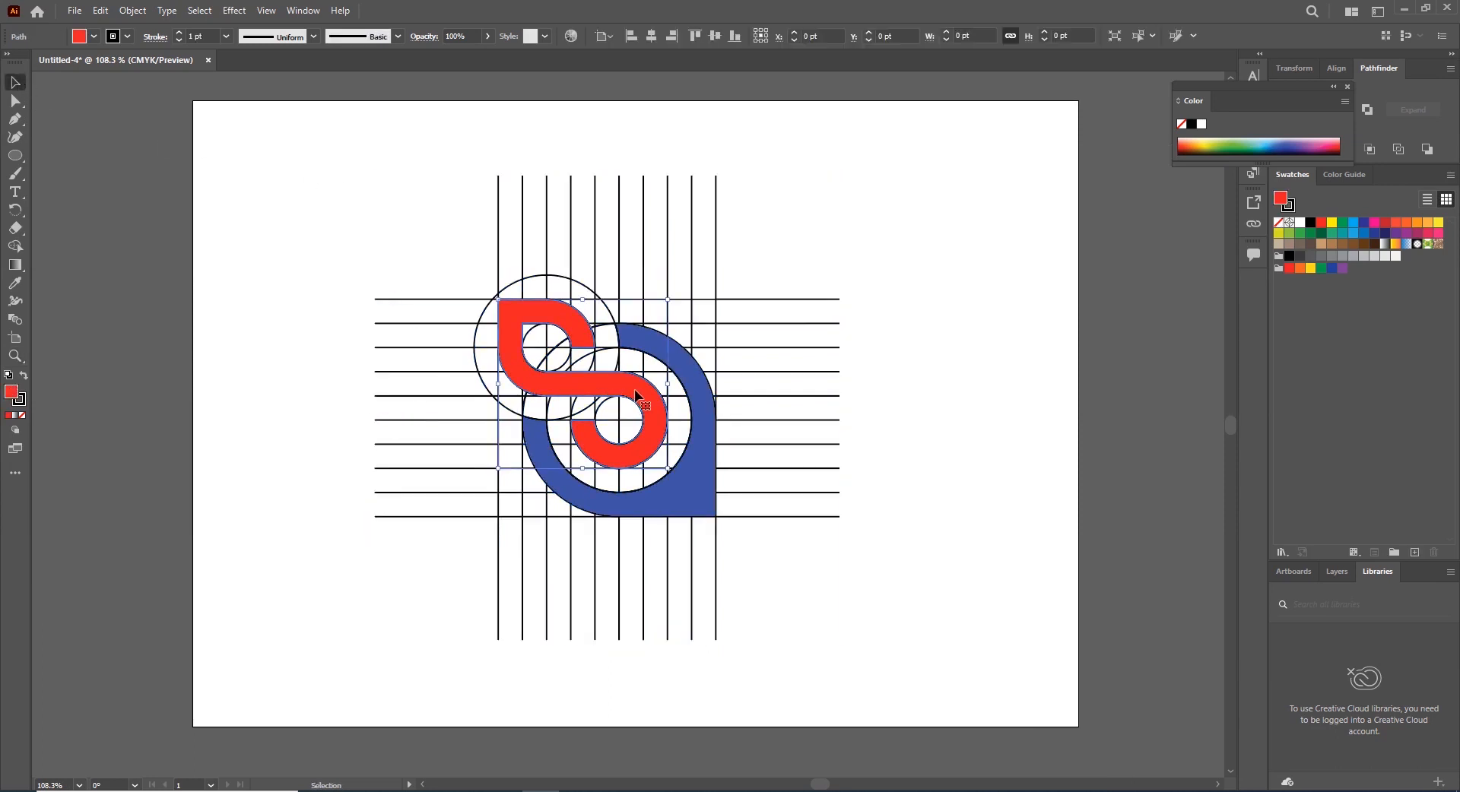
shift+click(705, 390)
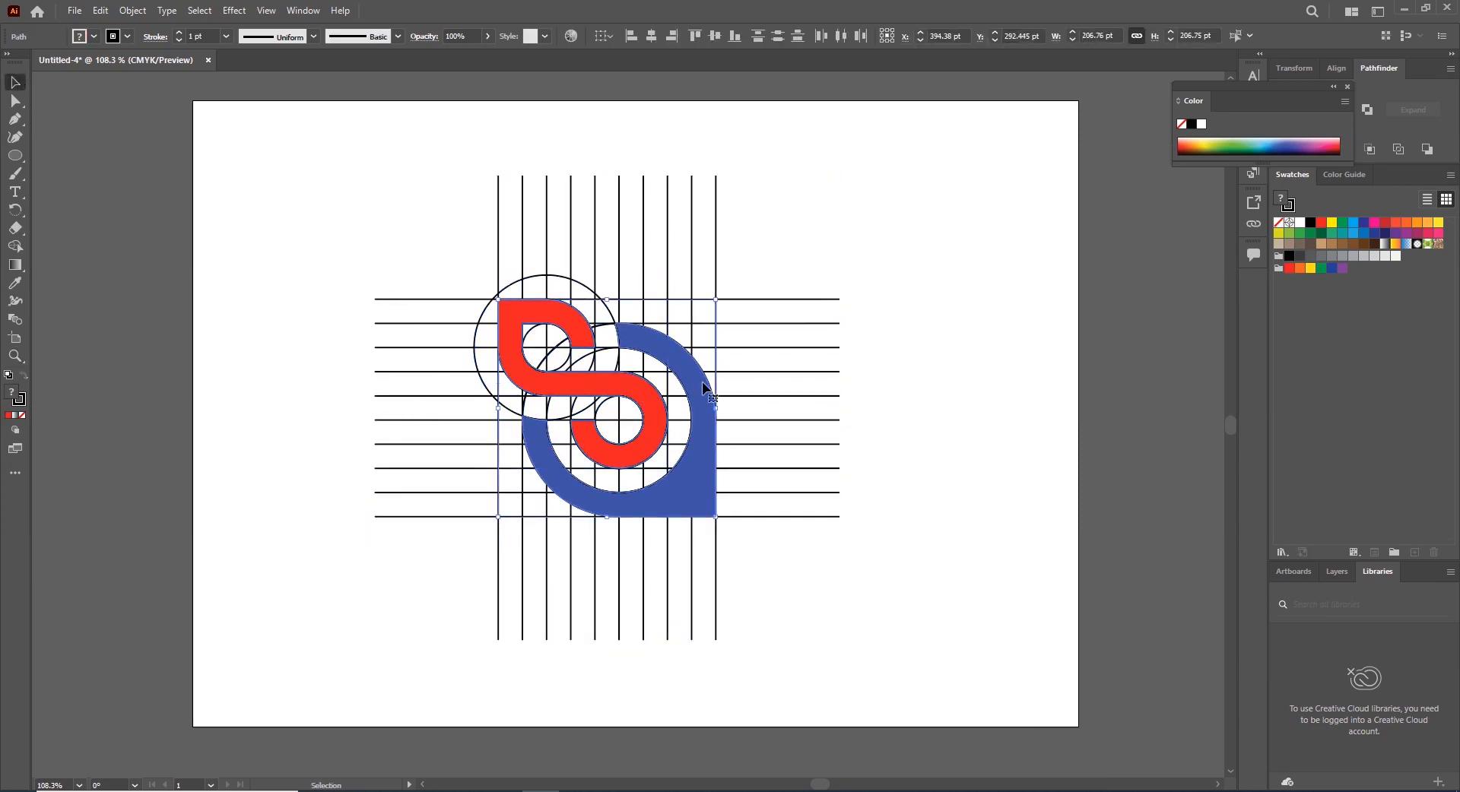
key(a)
key(v)
click(100, 11)
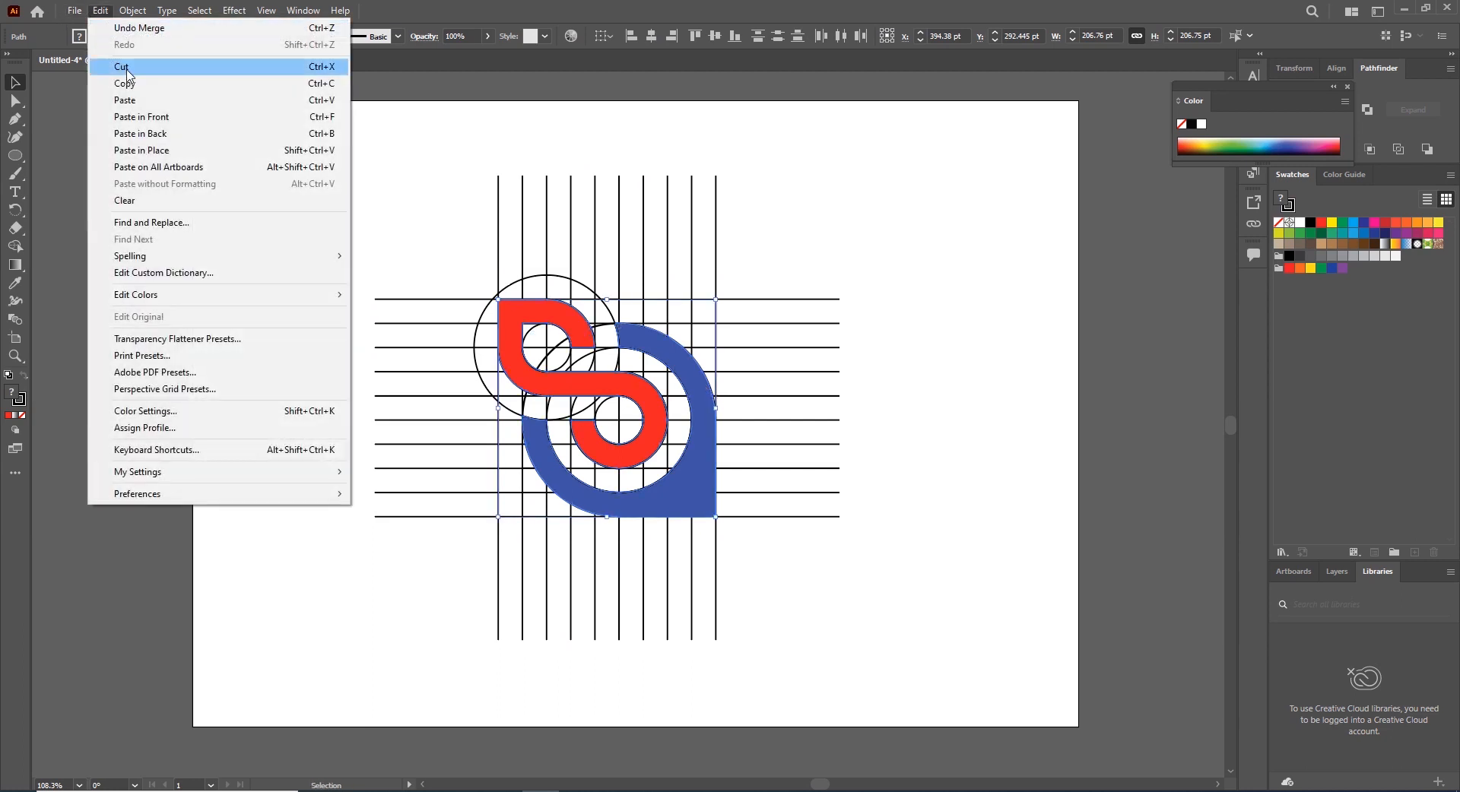
click(126, 69)
Delete all remaining grid lines and circles, then paste the logo shapes back in place
drag(290, 136, 923, 662)
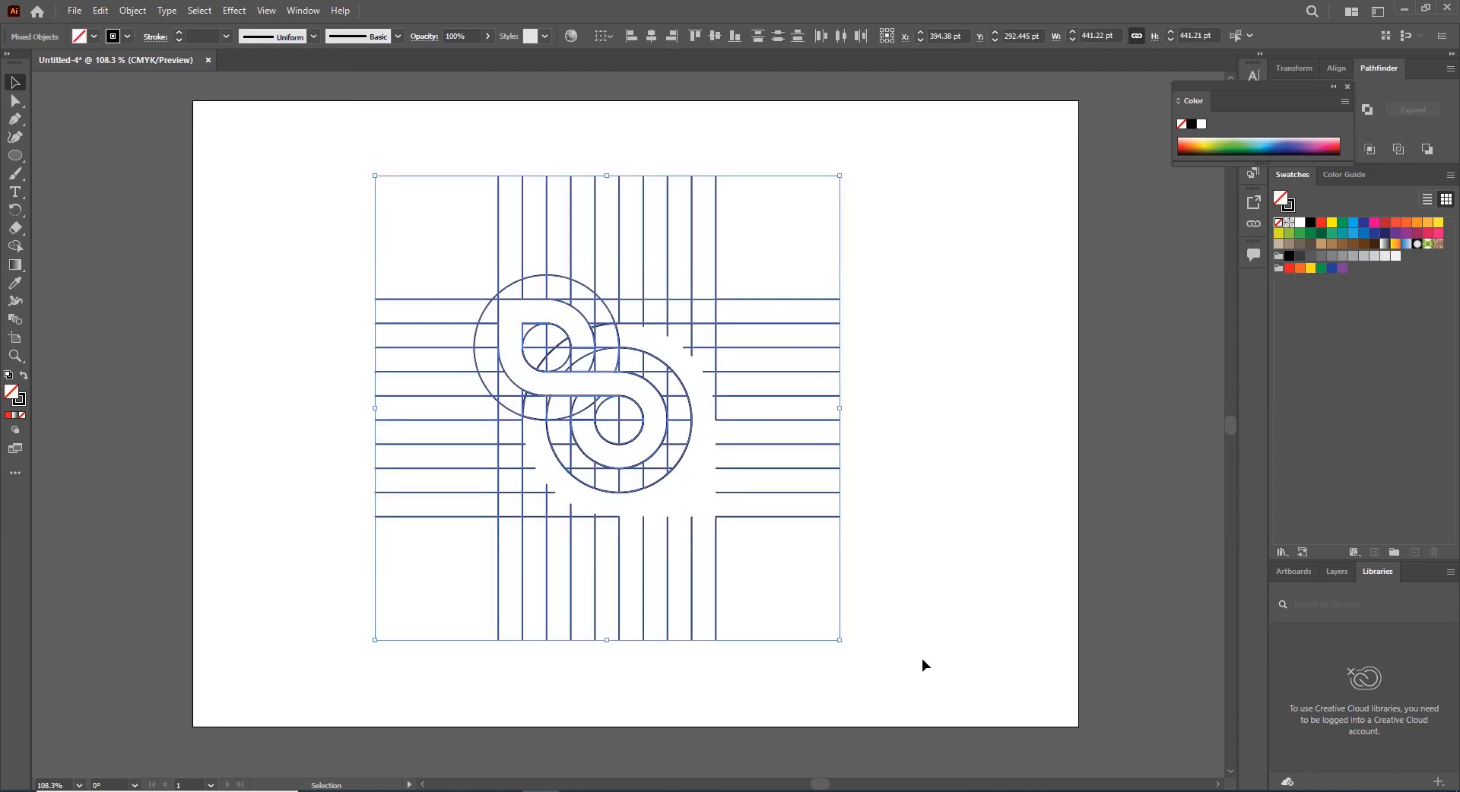
key(Delete)
click(103, 11)
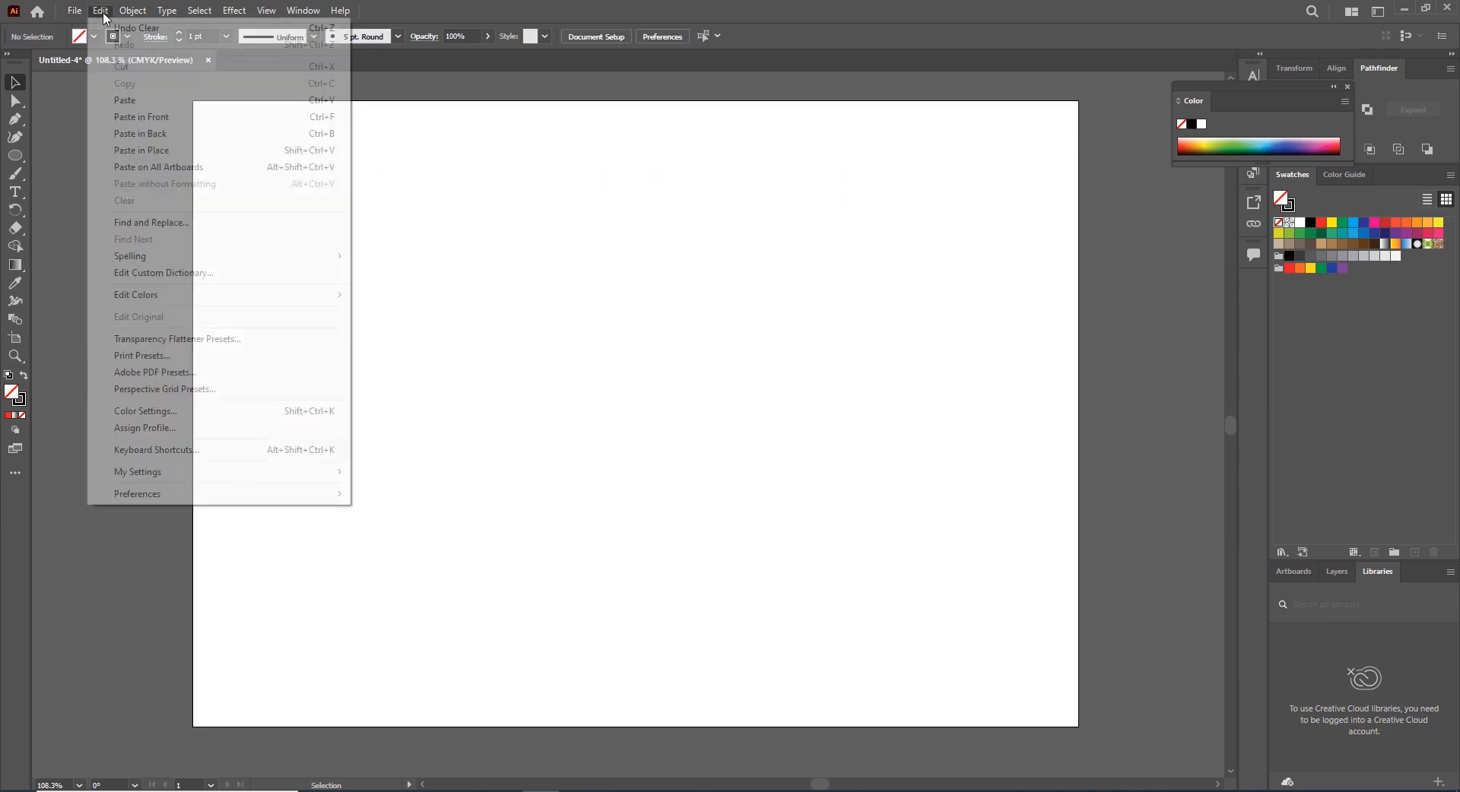
click(159, 152)
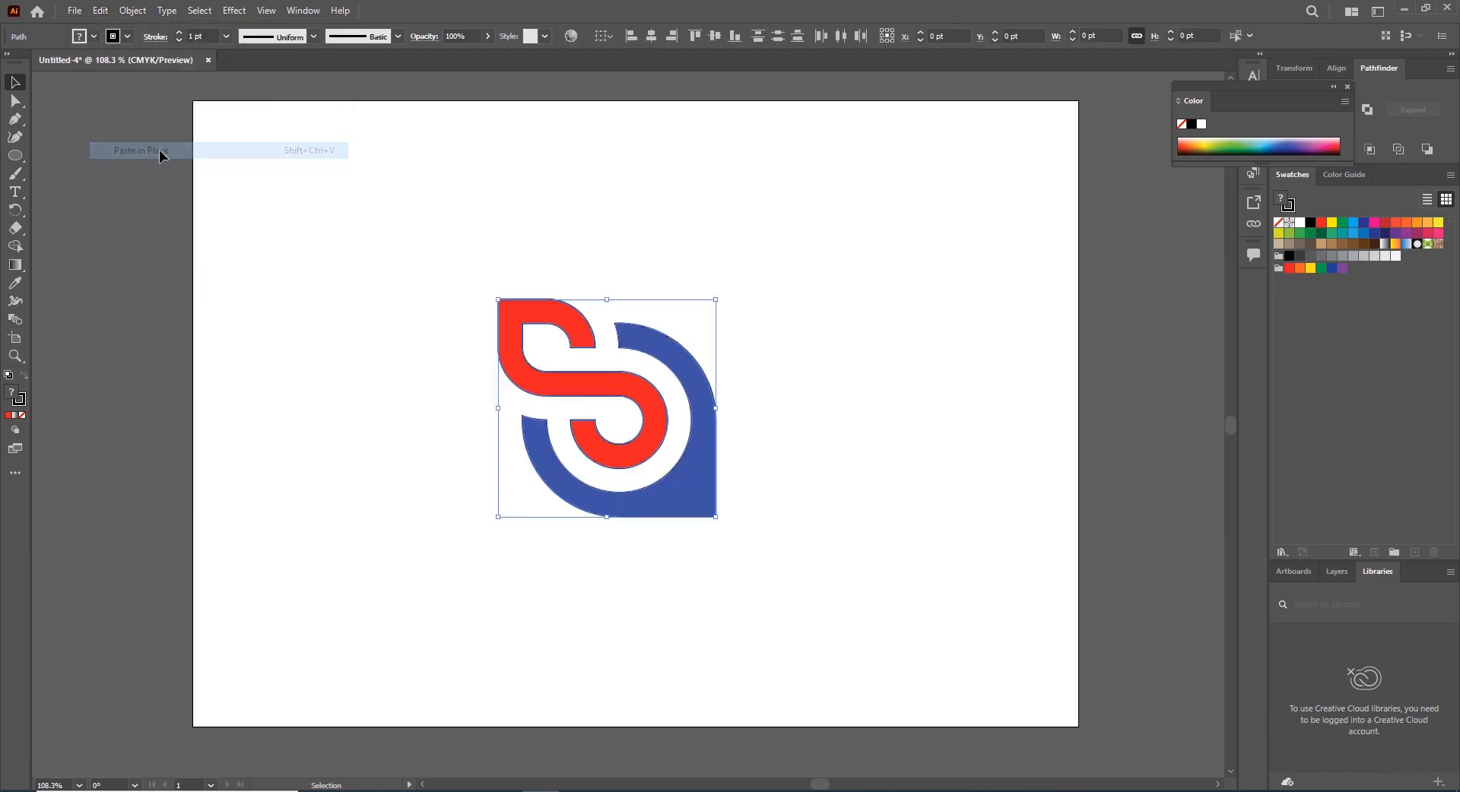
Remove the logo's stroke and rotate it about 45° so its point faces down
click(22, 416)
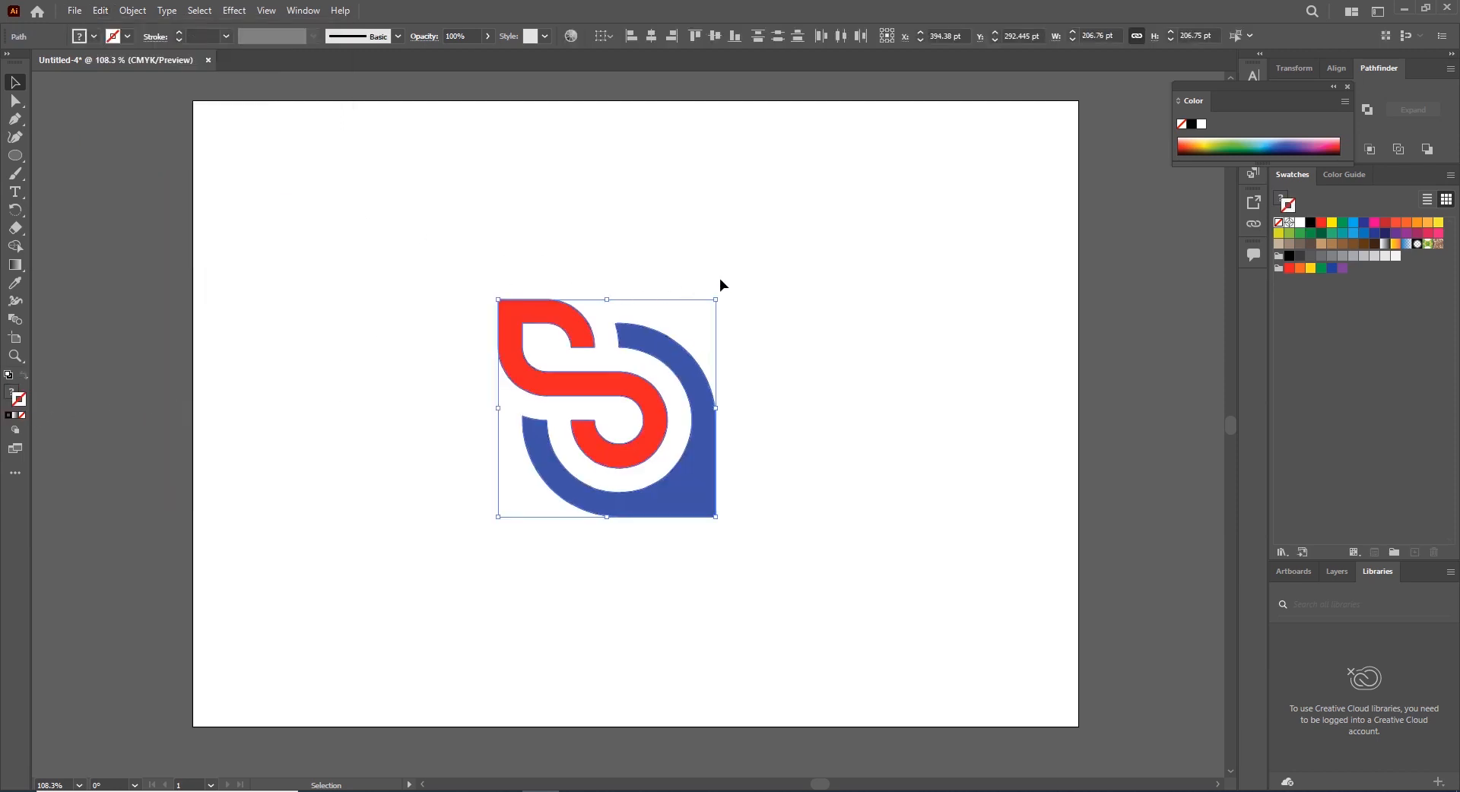
drag(724, 295, 838, 446)
mouse_move(715, 444)
mouse_down()
mouse_move(725, 408)
mouse_move(728, 428)
mouse_up()
click(836, 514)
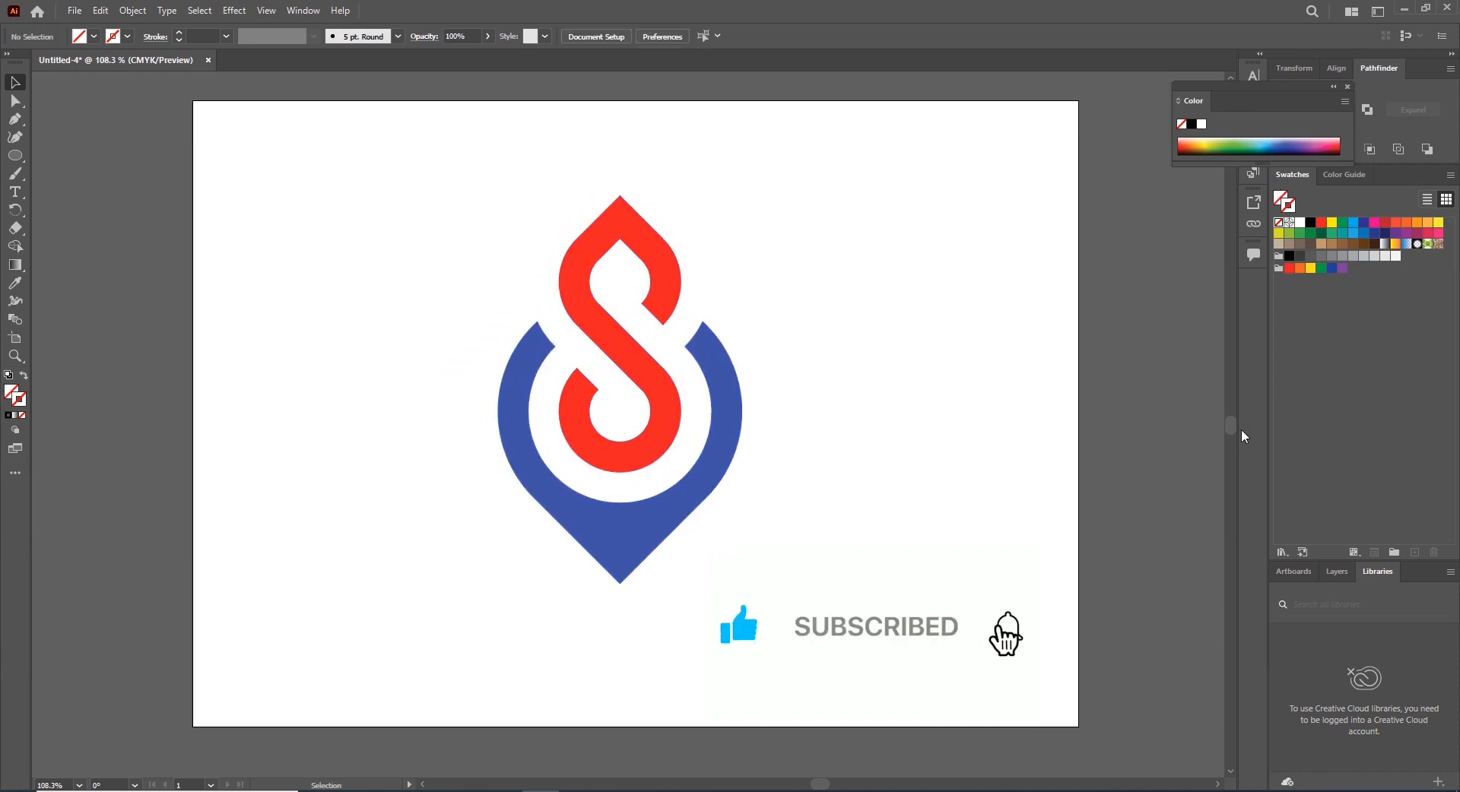